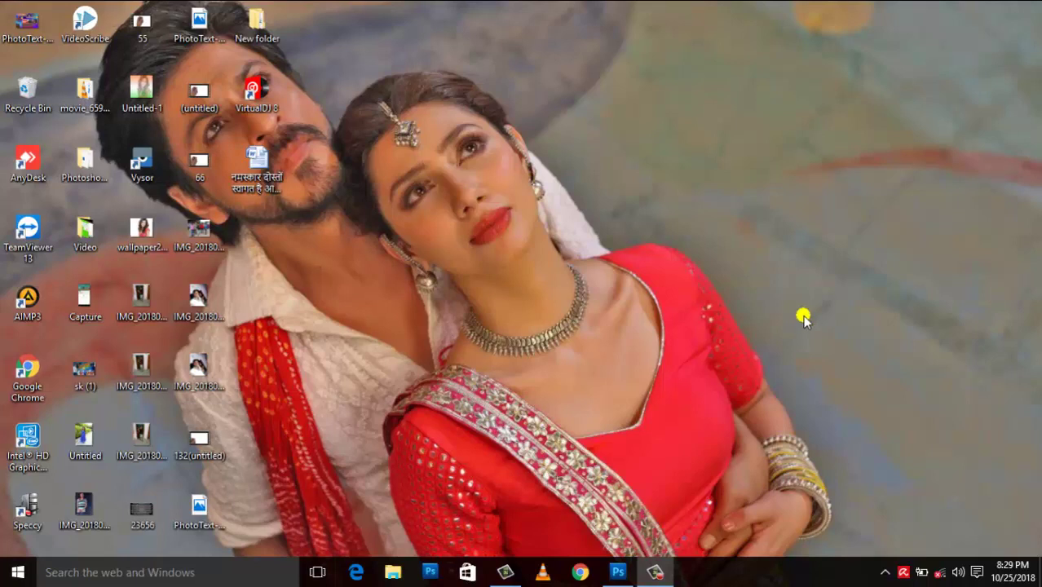
# - Restore the Photoshop window showing the girl wallpaper image at 33.3%
pyautogui.click(619, 573)
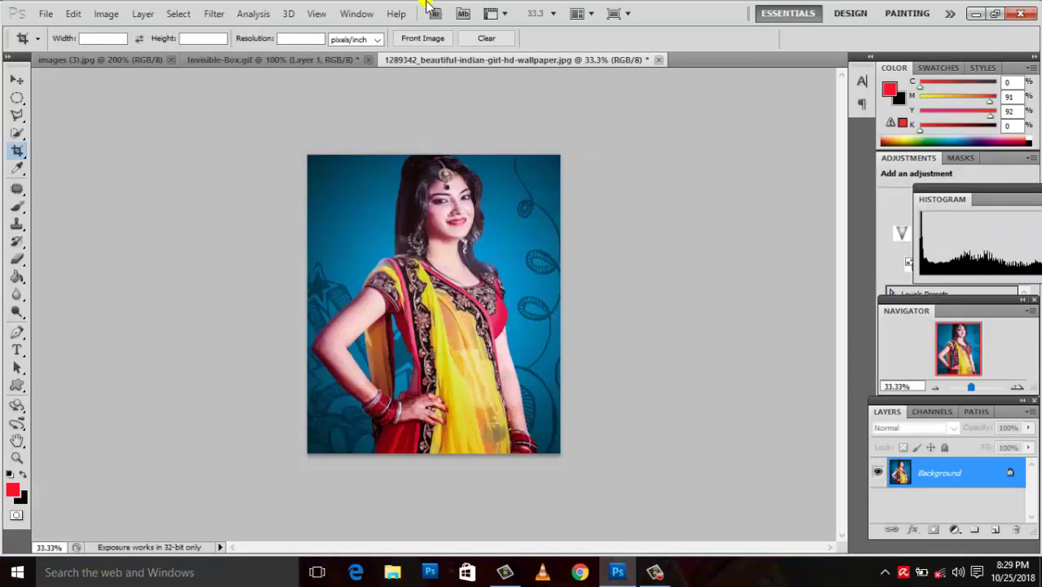
pyautogui.click(215, 15)
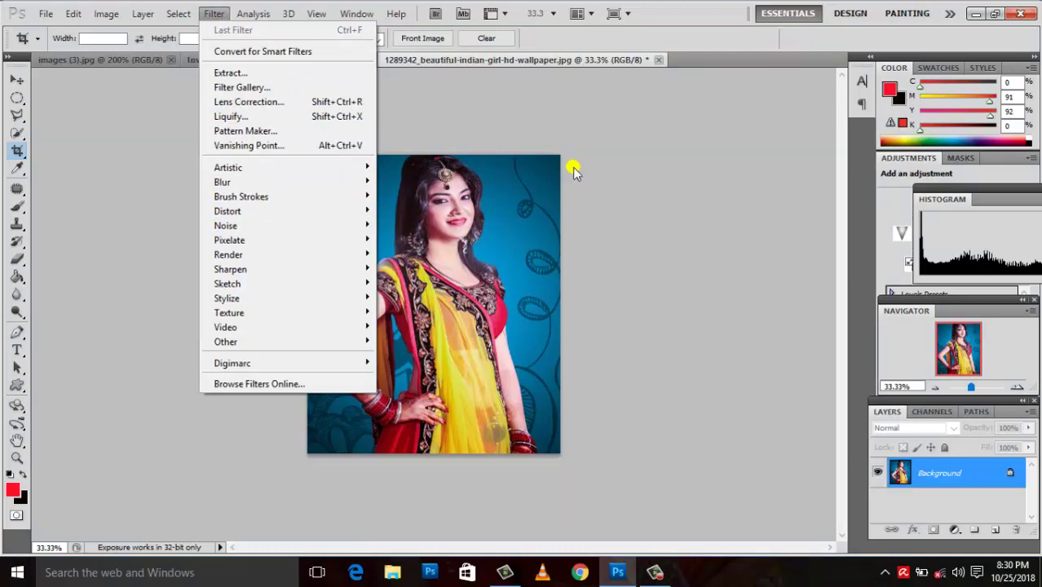
pyautogui.click(633, 174)
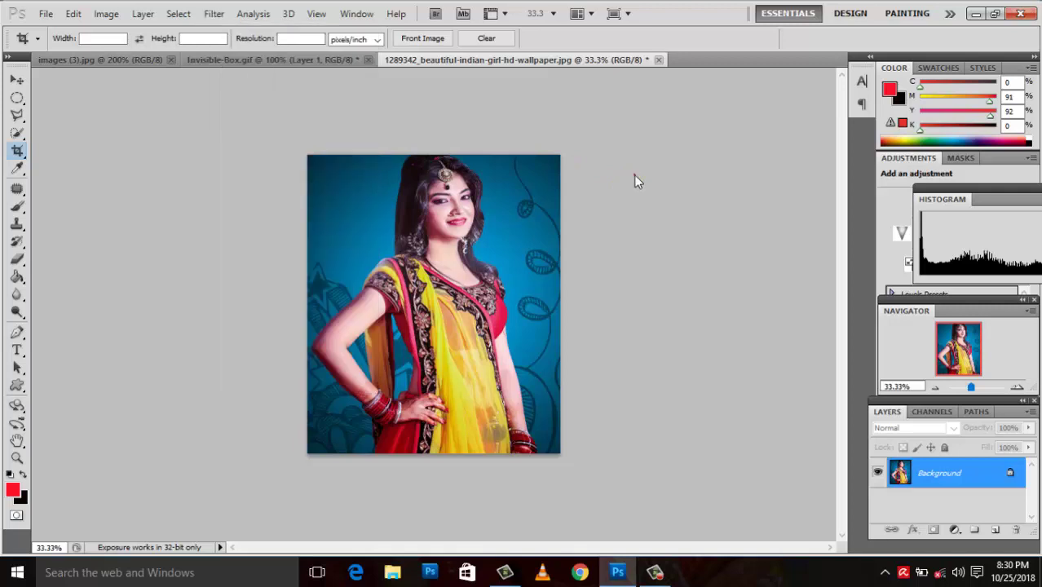
pyautogui.click(633, 175)
# - Bring the Invisible-Box.gif cardboard box document to the front
pyautogui.click(306, 61)
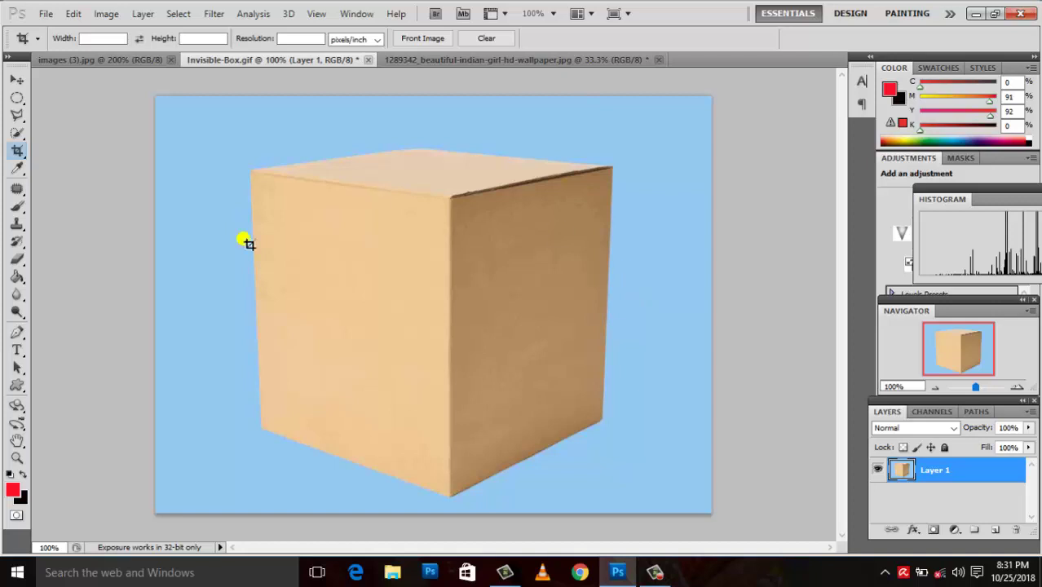
# - Add the word 'ram' in red 134.14 pt Wide Latin across the box's middle
pyautogui.click(17, 350)
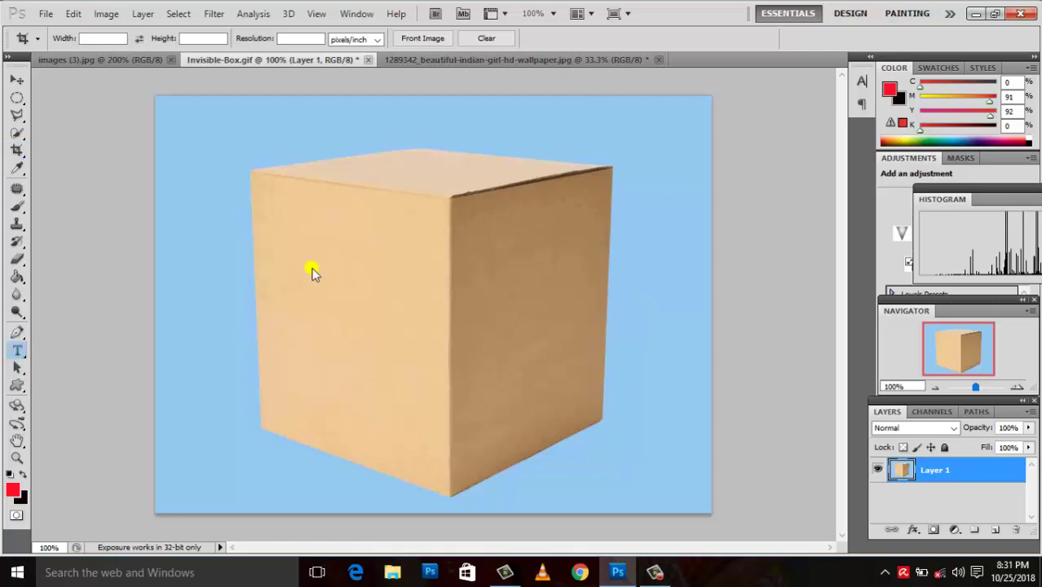
pyautogui.click(18, 353)
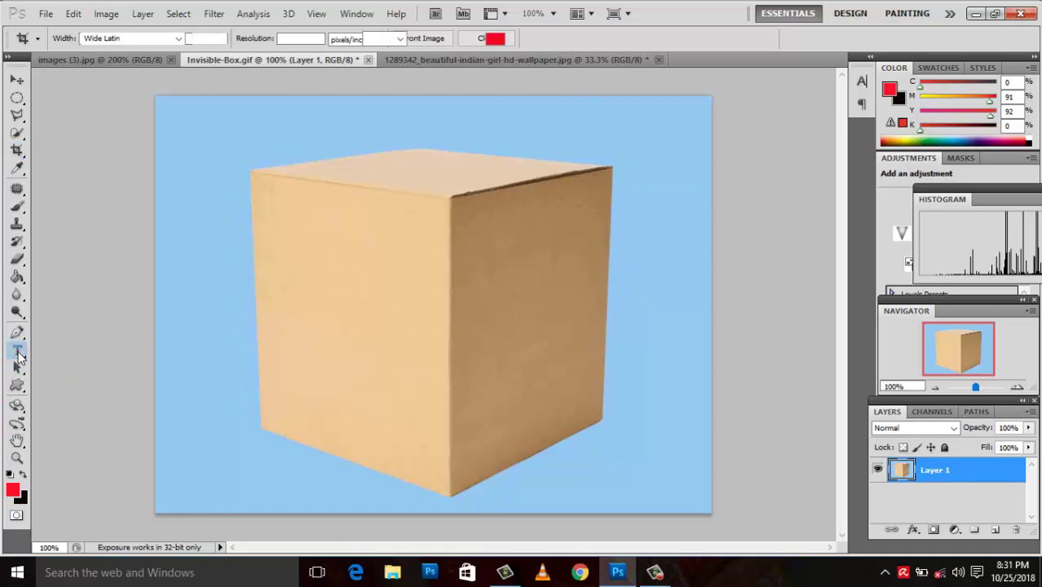
pyautogui.click(386, 237)
pyautogui.write('ram')
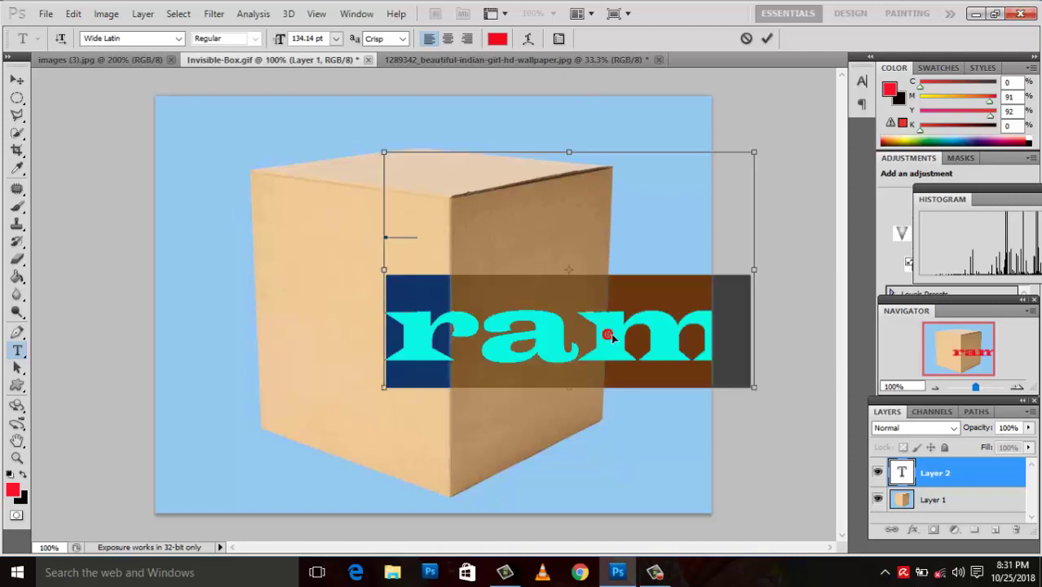
pyautogui.moveTo(611, 333); pyautogui.dragTo(502, 343)
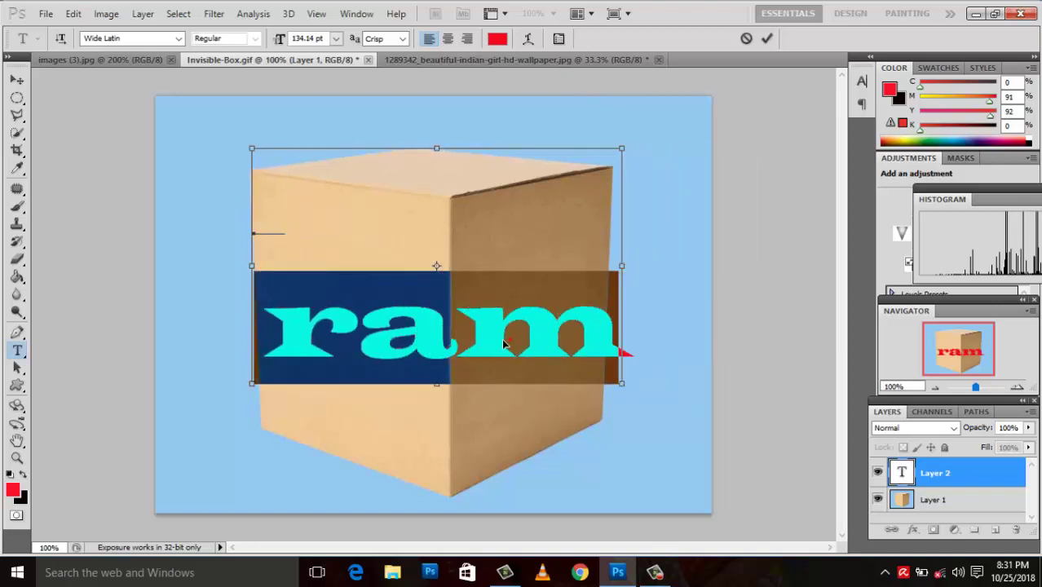
pyautogui.click(573, 281)
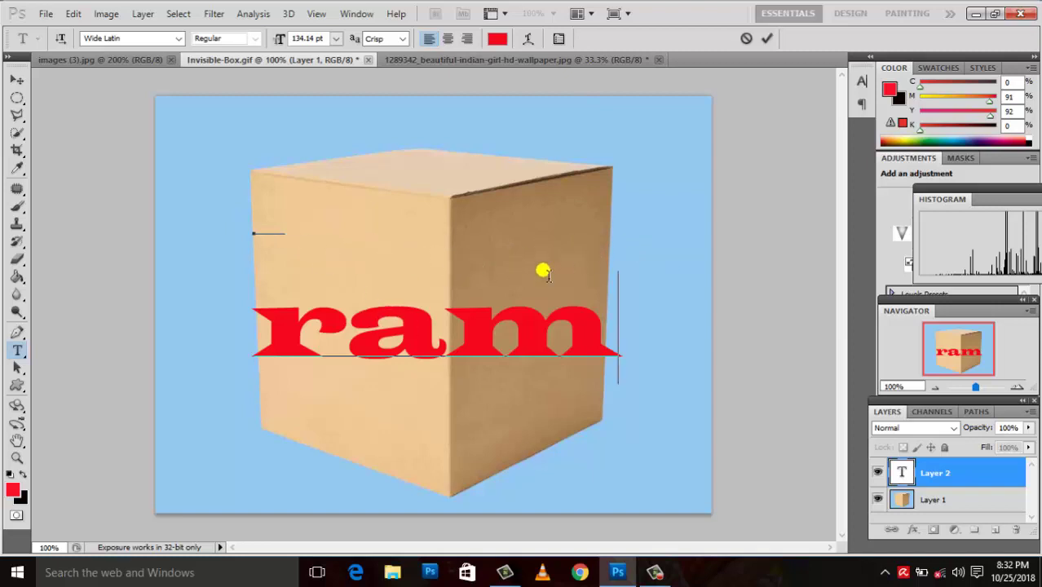
pyautogui.click(493, 322)
# - Free-transform the ram text, scaling it down and moving it toward the box's top face
pyautogui.hotkey('shift', 'Home')
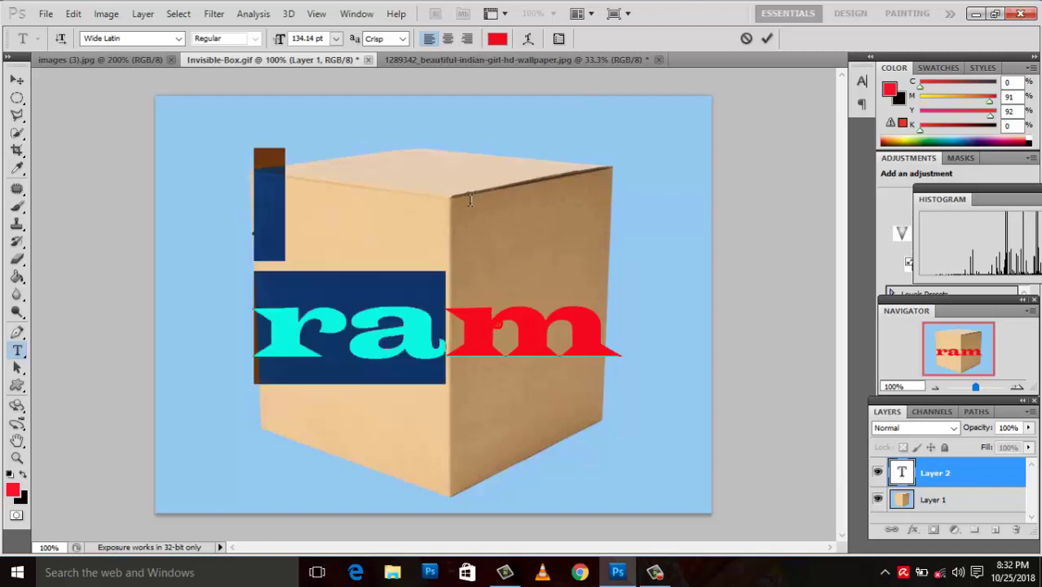
pyautogui.moveTo(485, 251); pyautogui.dragTo(427, 349)
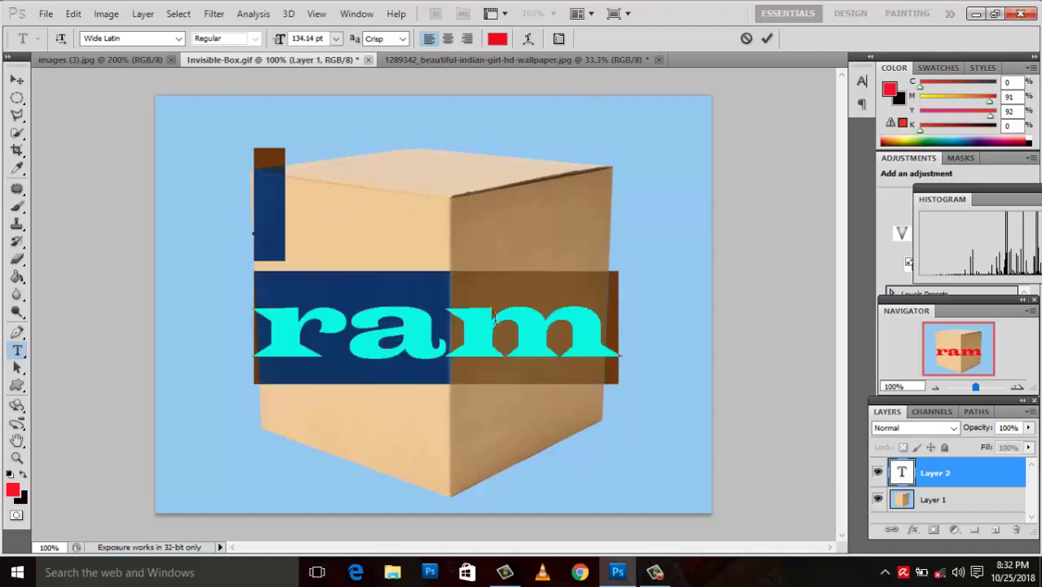
pyautogui.press('ctrl')
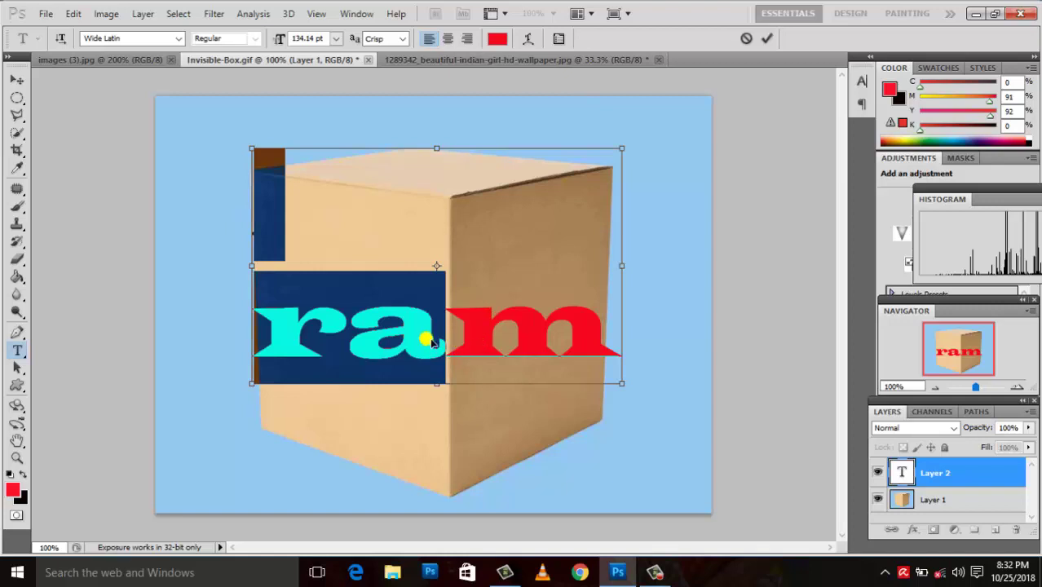
pyautogui.moveTo(426, 336); pyautogui.dragTo(436, 158)
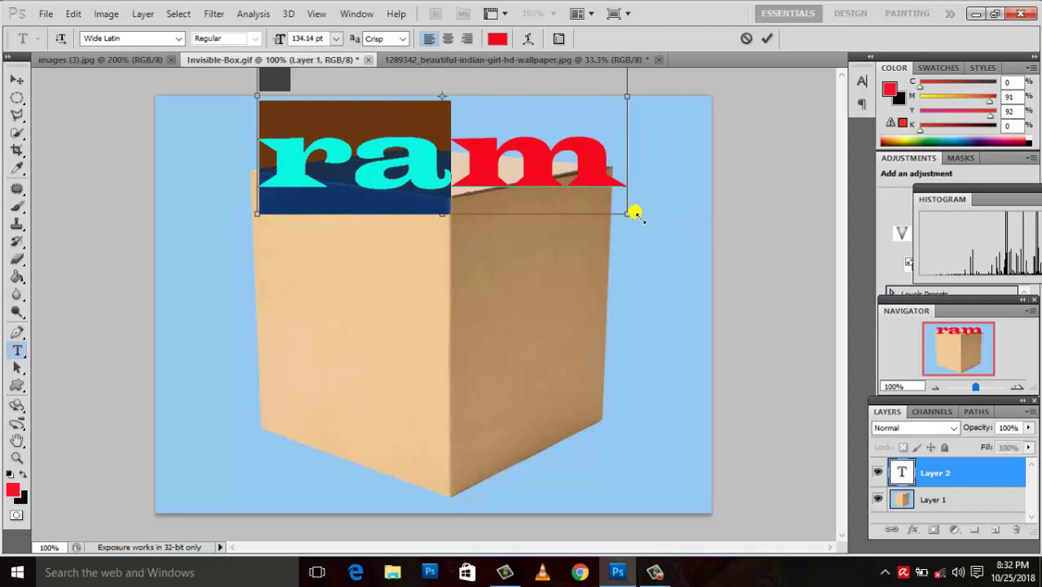
pyautogui.moveTo(632, 215); pyautogui.dragTo(570, 169)
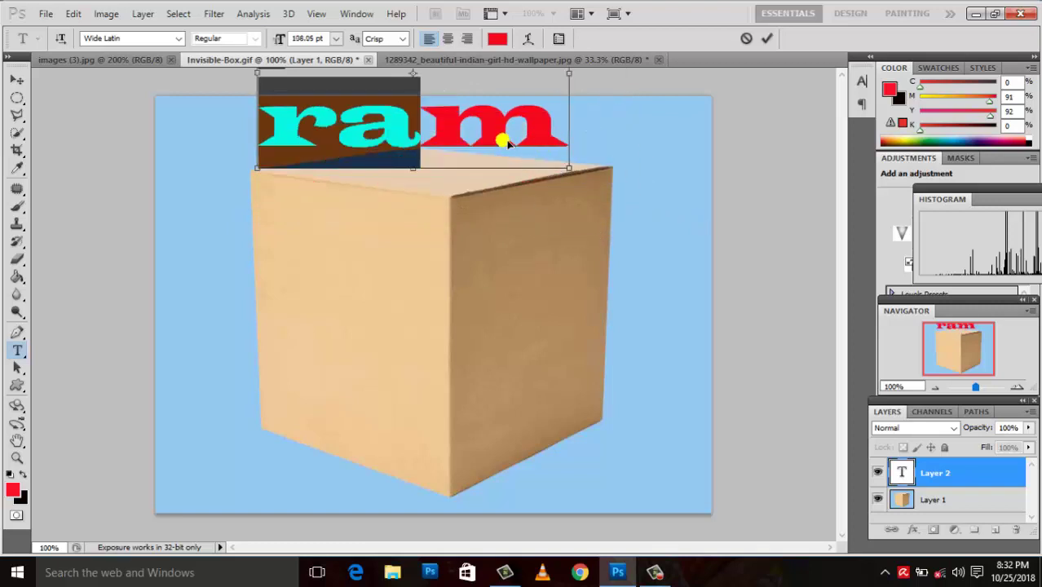
pyautogui.moveTo(503, 130); pyautogui.dragTo(489, 334)
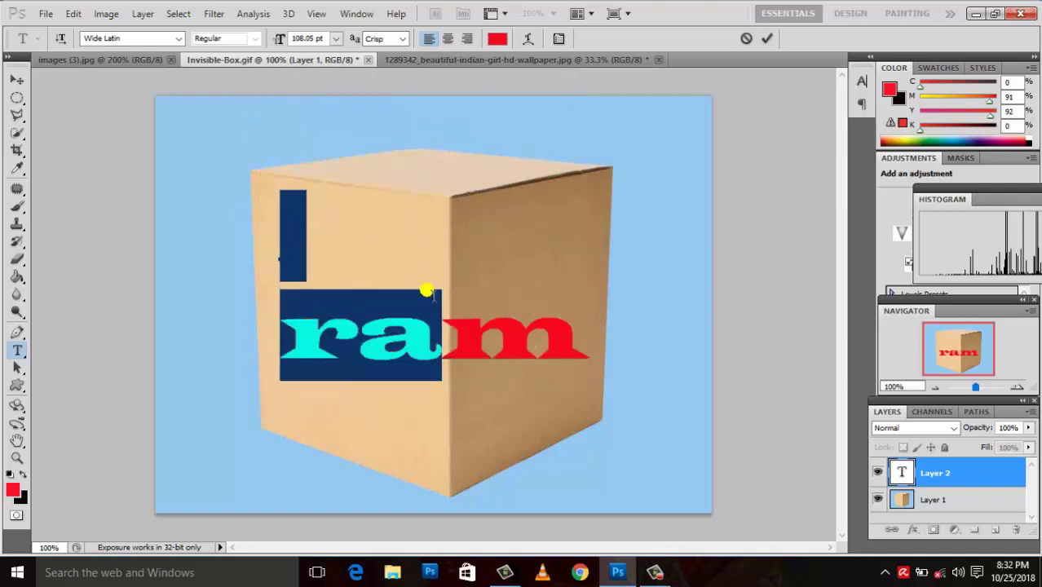
pyautogui.moveTo(279, 194); pyautogui.dragTo(389, 326)
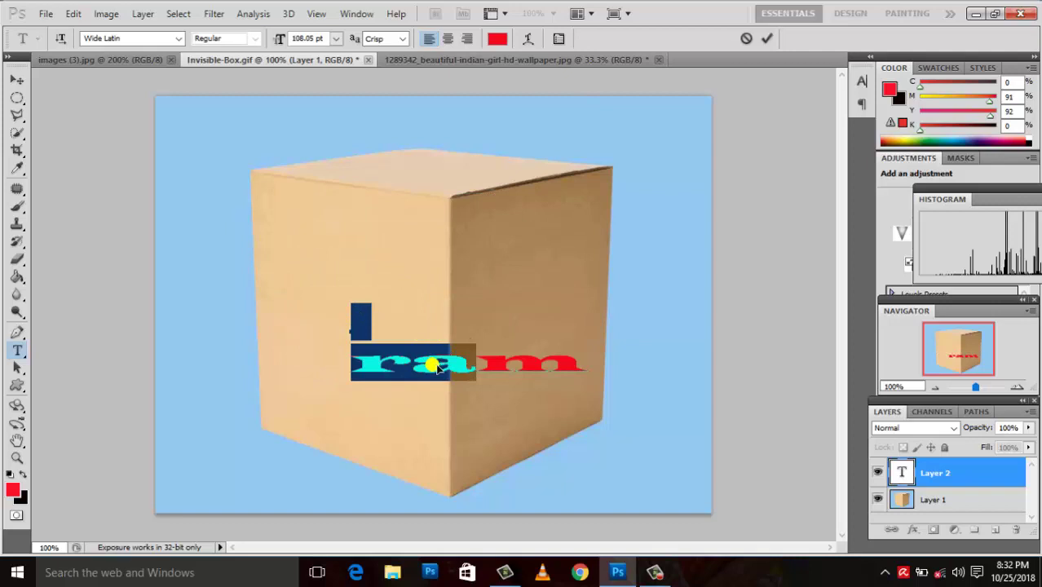
pyautogui.press('ctrl')
pyautogui.moveTo(438, 369); pyautogui.dragTo(417, 205)
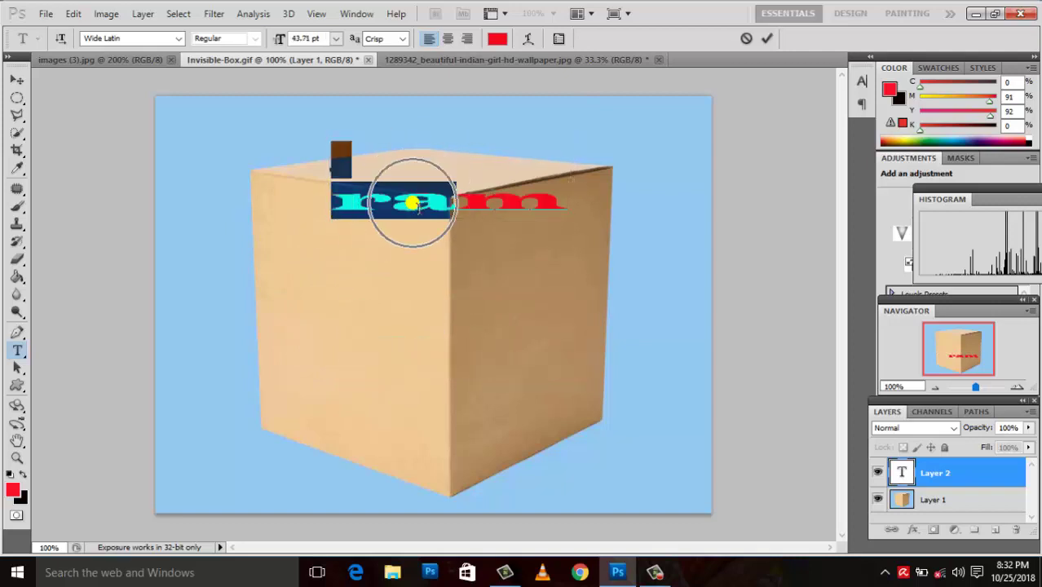
# - Reselect the whole word ram inside the text layer for another transform
pyautogui.hotkey('ctrl', 't')
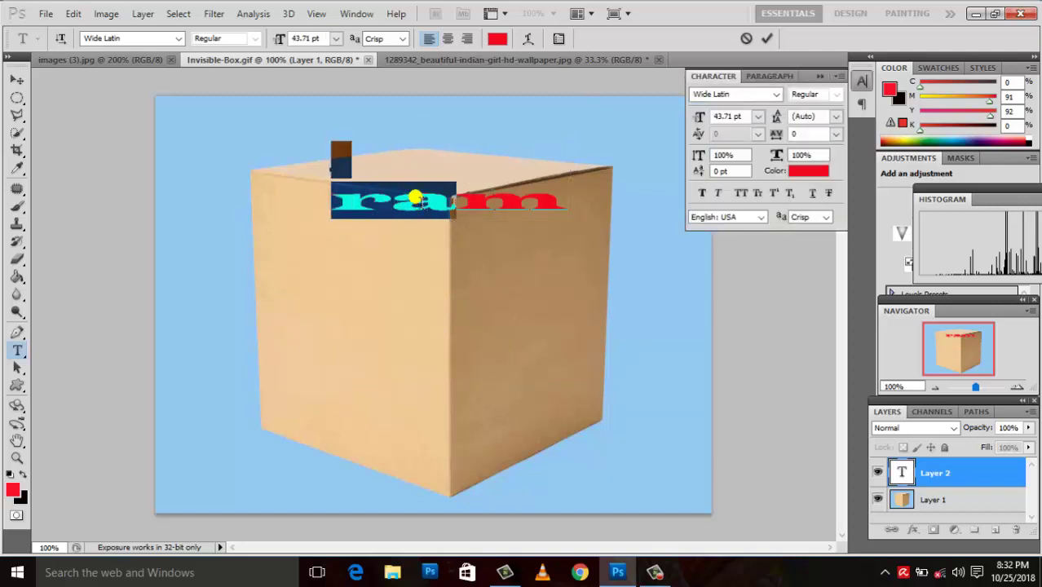
pyautogui.click(416, 216)
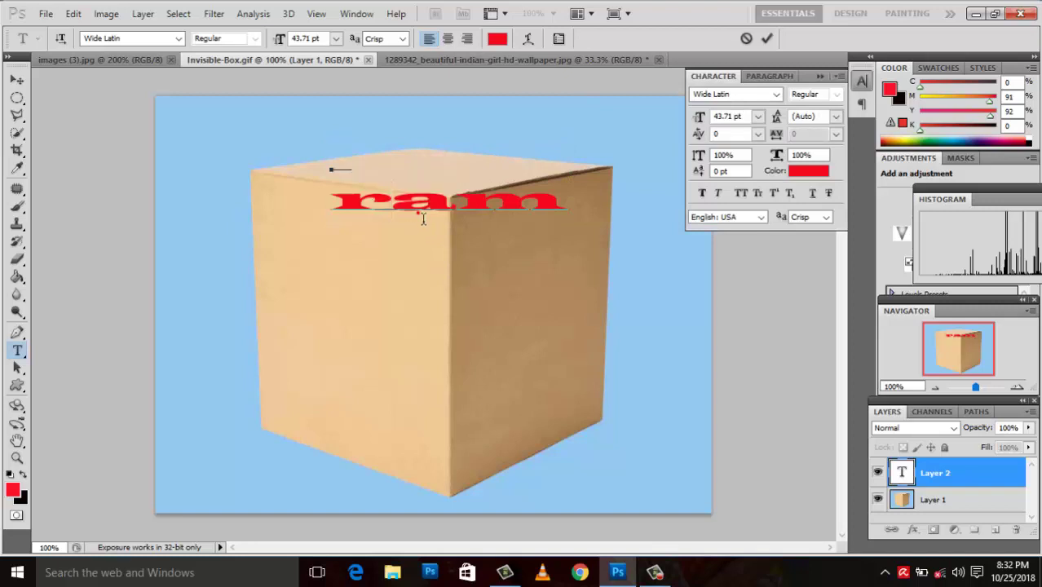
pyautogui.click(421, 214)
pyautogui.hotkey('ctrl', 'Return')
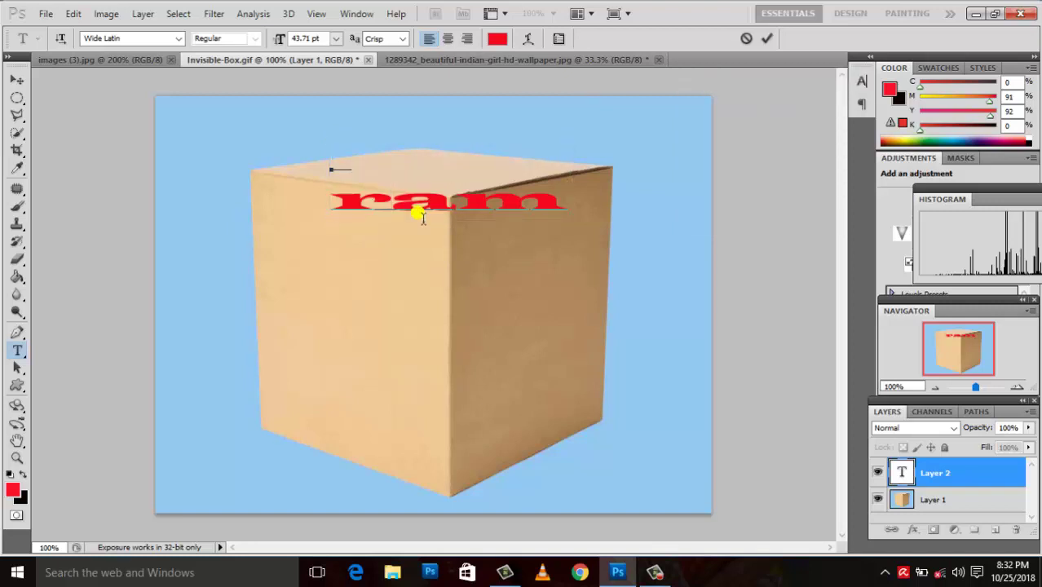
pyautogui.hotkey('ctrl', 't')
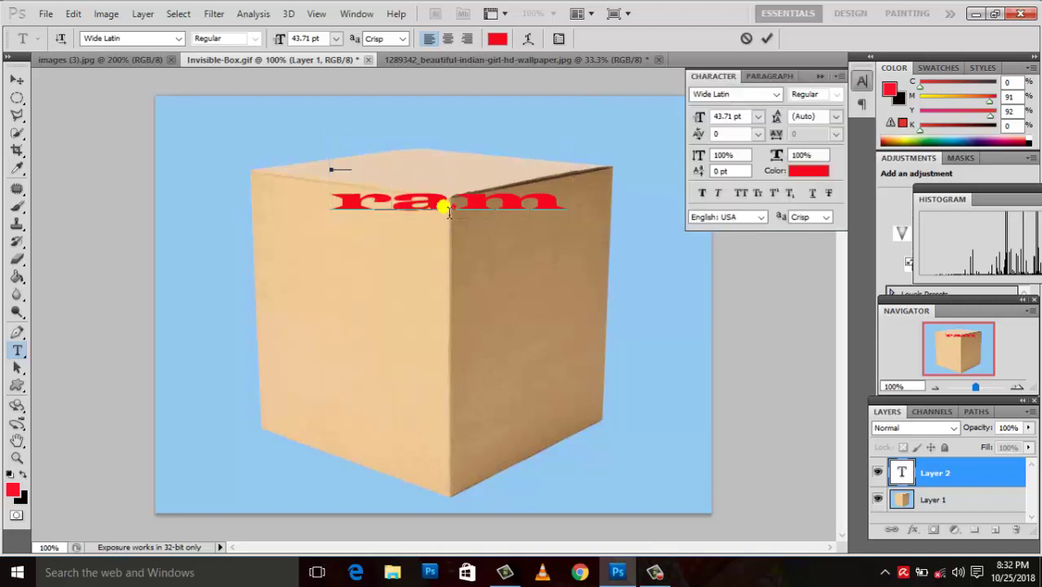
pyautogui.click(445, 204)
pyautogui.doubleClick(449, 200)
pyautogui.hotkey('ctrl', 't')
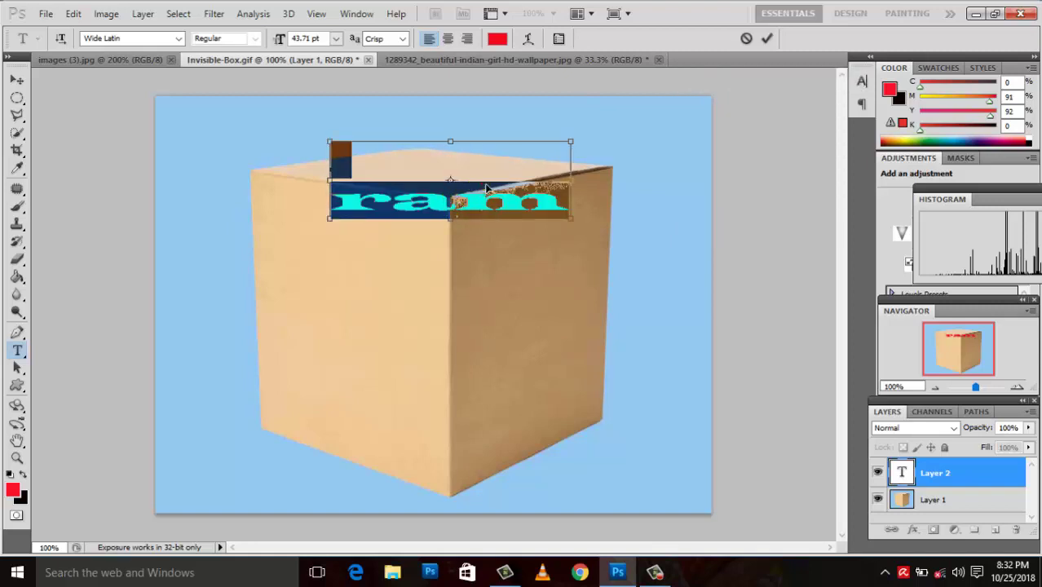
# - Shrink ram to 27.19 pt on the top face, then erase the lettering
pyautogui.moveTo(449, 195)
pyautogui.mouseDown()
pyautogui.moveTo(481, 171)
pyautogui.moveTo(320, 124)
pyautogui.moveTo(380, 148)
pyautogui.mouseUp()
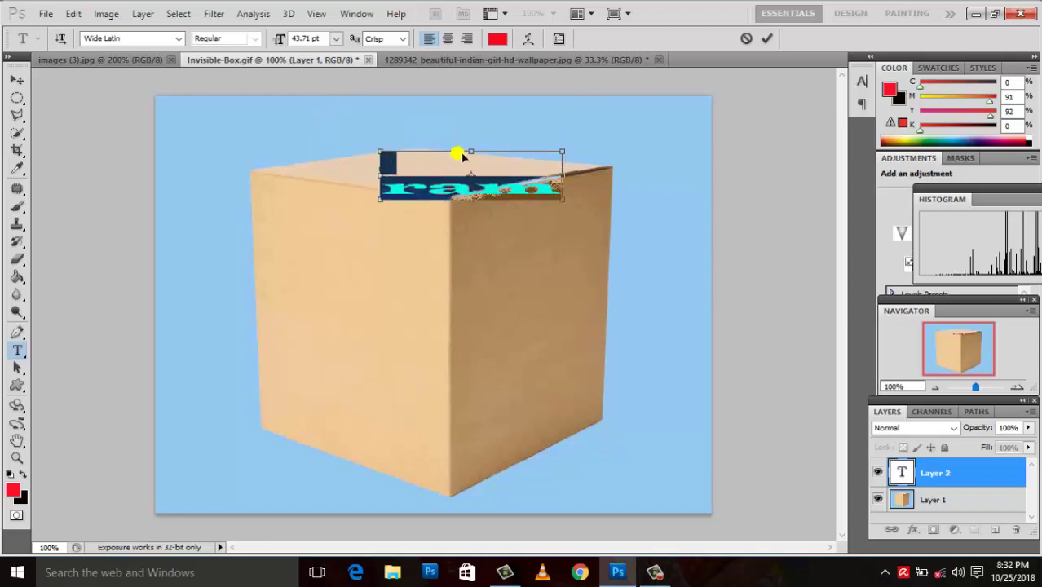
pyautogui.moveTo(458, 154); pyautogui.dragTo(426, 134)
pyautogui.click(349, 145)
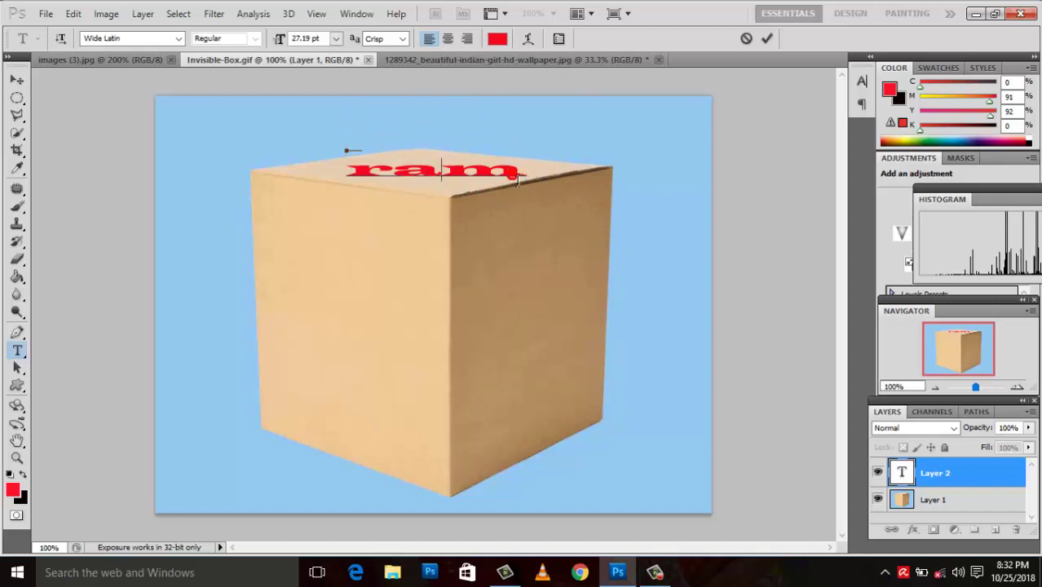
pyautogui.click(516, 177)
pyautogui.press('BackSpace')
pyautogui.press('BackSpace')
pyautogui.press('BackSpace')
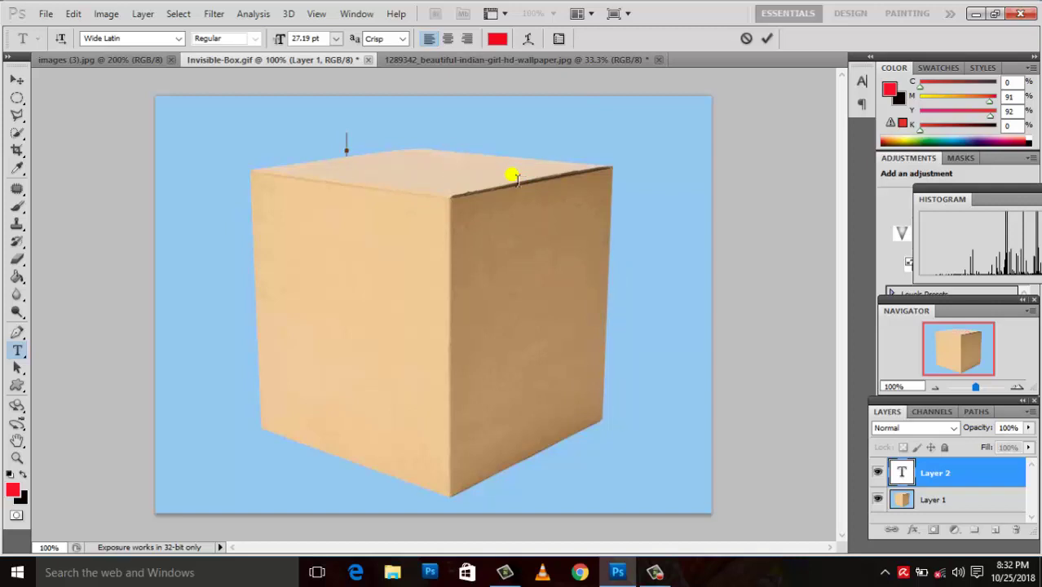
# - Select and copy the entire girl wallpaper photo with Ctrl+A and Edit > Copy
pyautogui.click(569, 58)
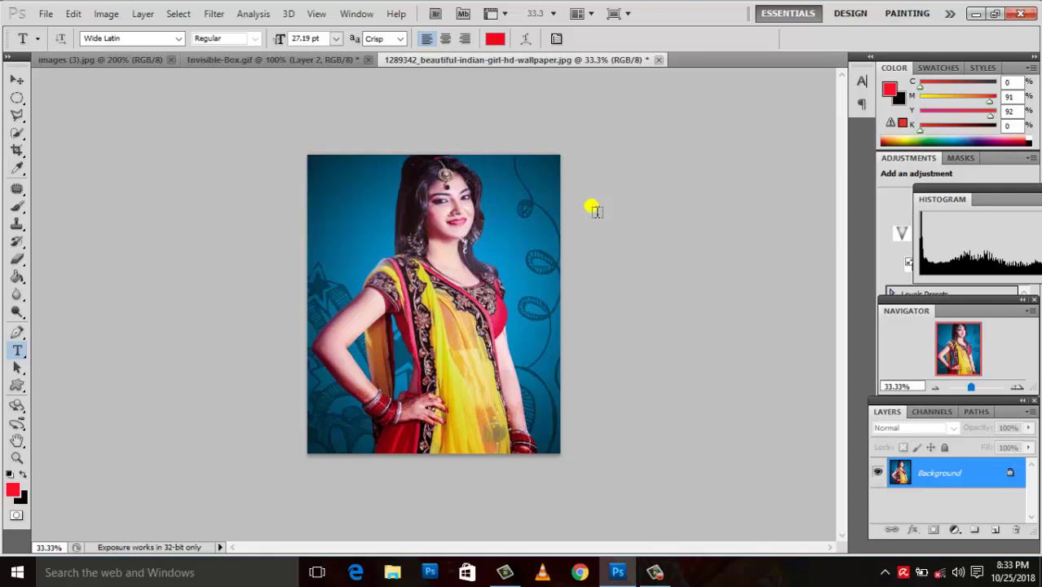
pyautogui.hotkey('ctrl', 'a')
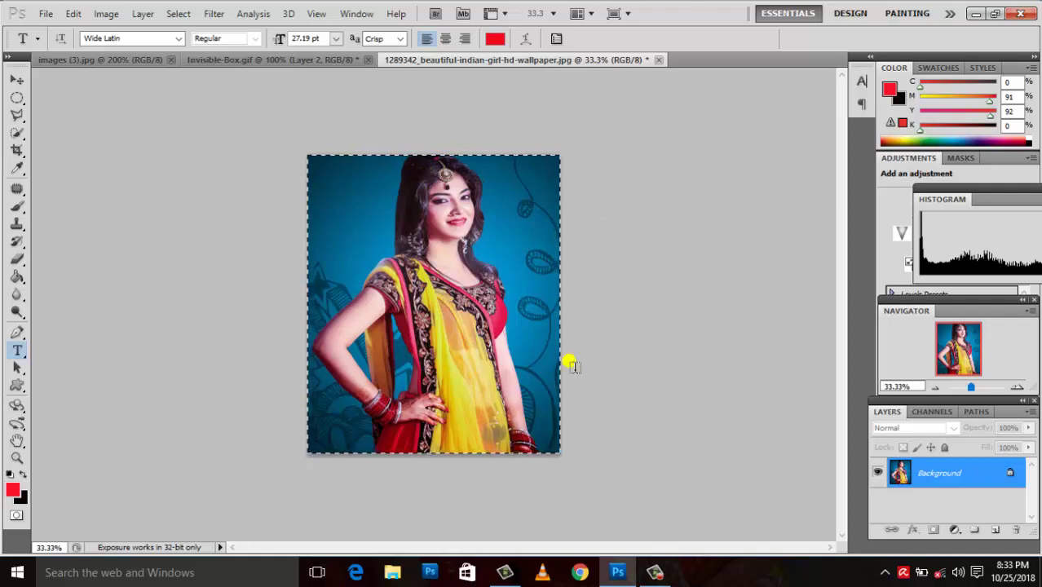
pyautogui.click(71, 13)
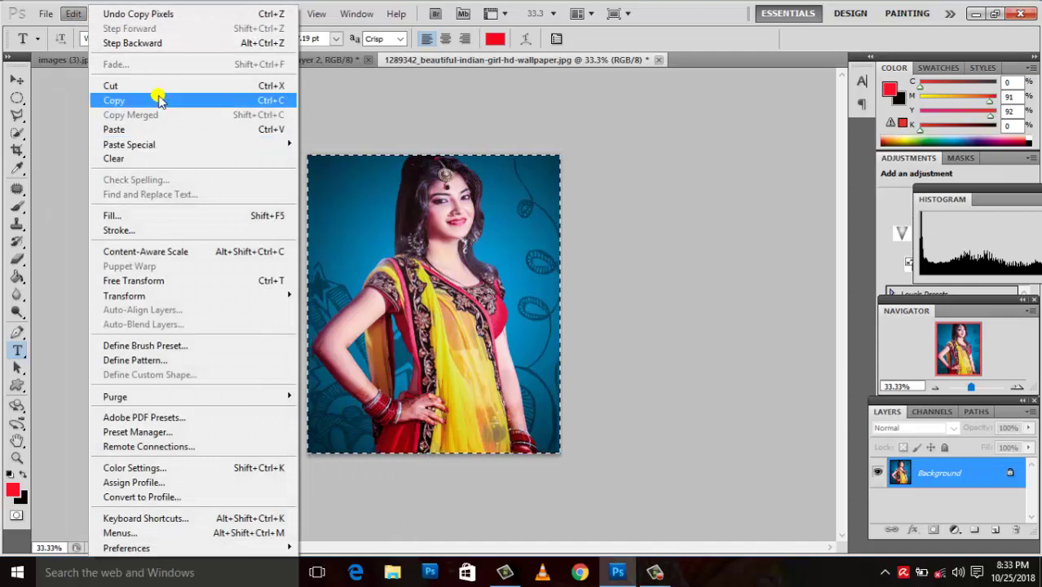
pyautogui.click(157, 100)
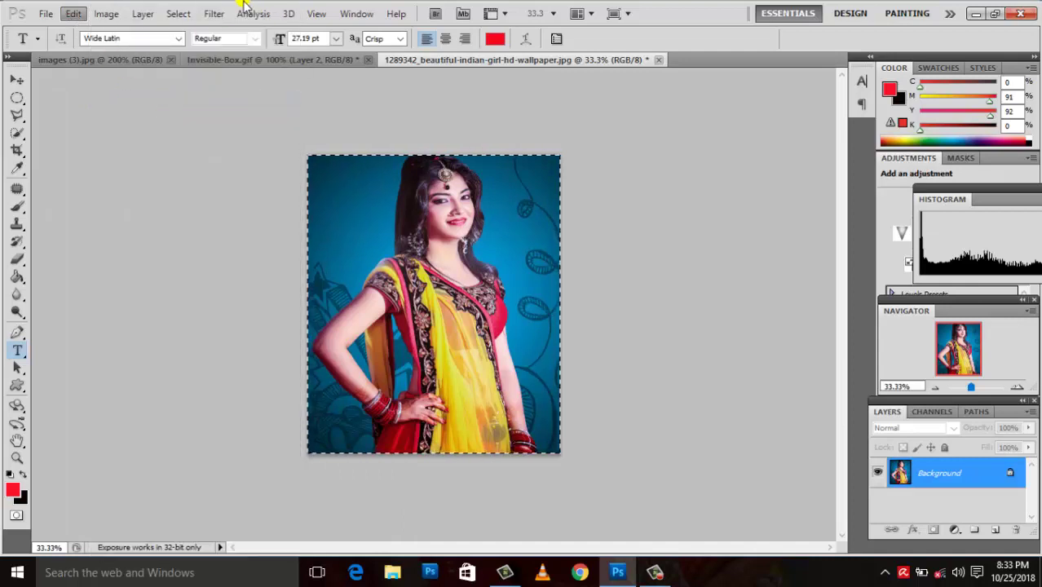
pyautogui.click(269, 61)
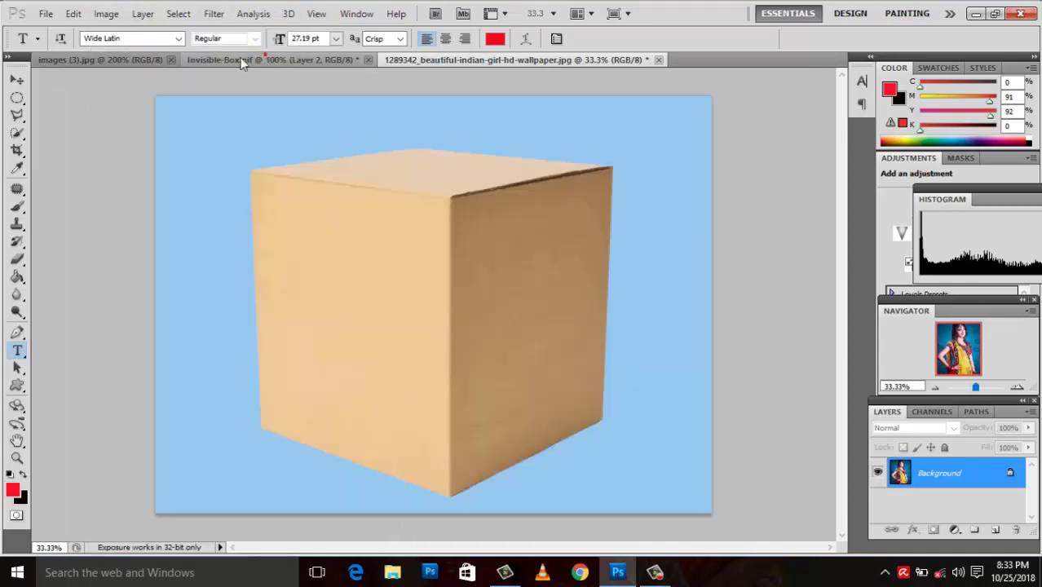
pyautogui.click(143, 61)
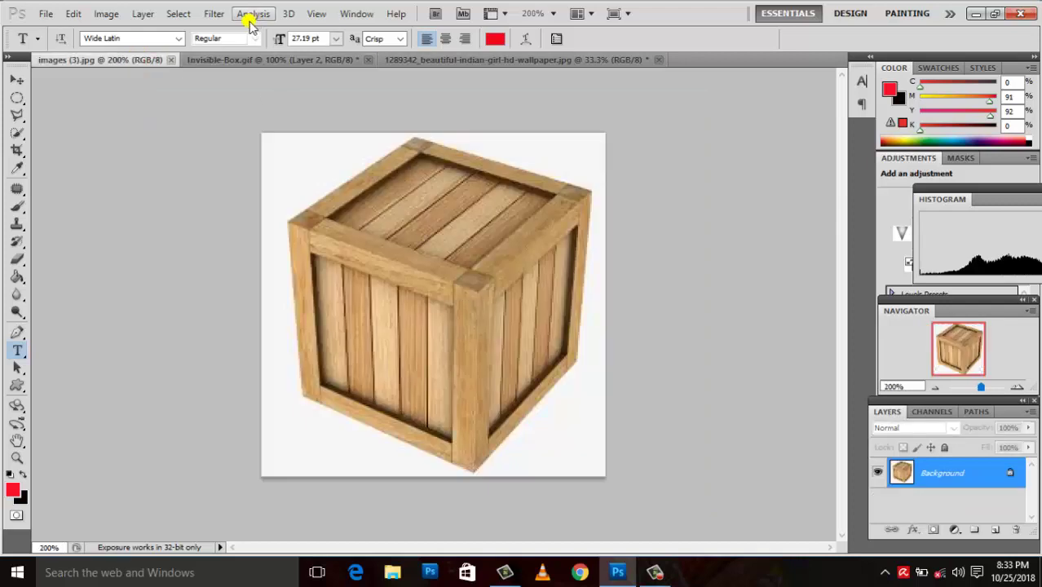
# - In Invisible-Box.gif, delete the text layer and place a new empty Layer 2 beneath Layer 1
pyautogui.click(237, 61)
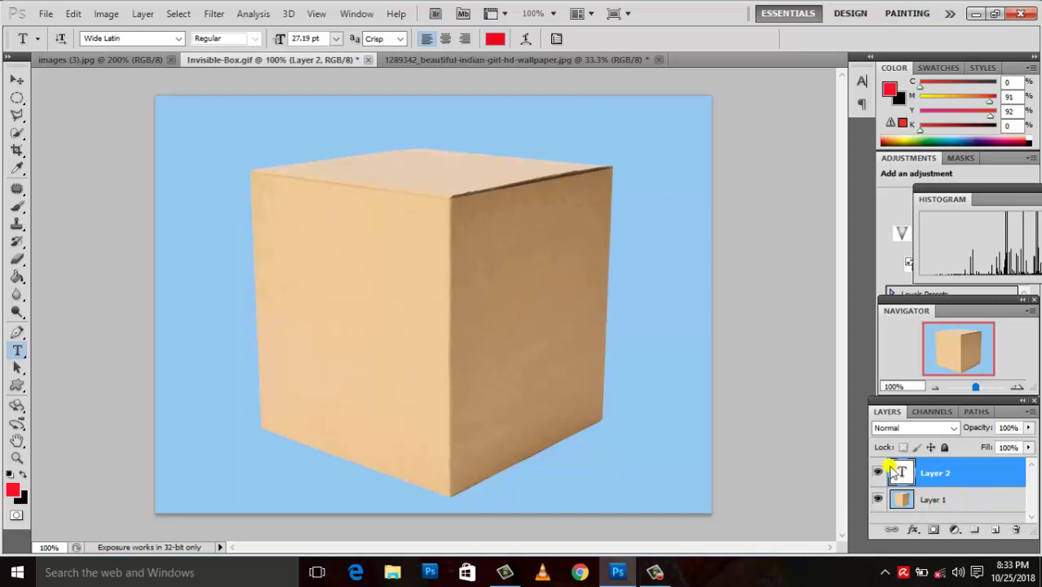
pyautogui.press('Delete')
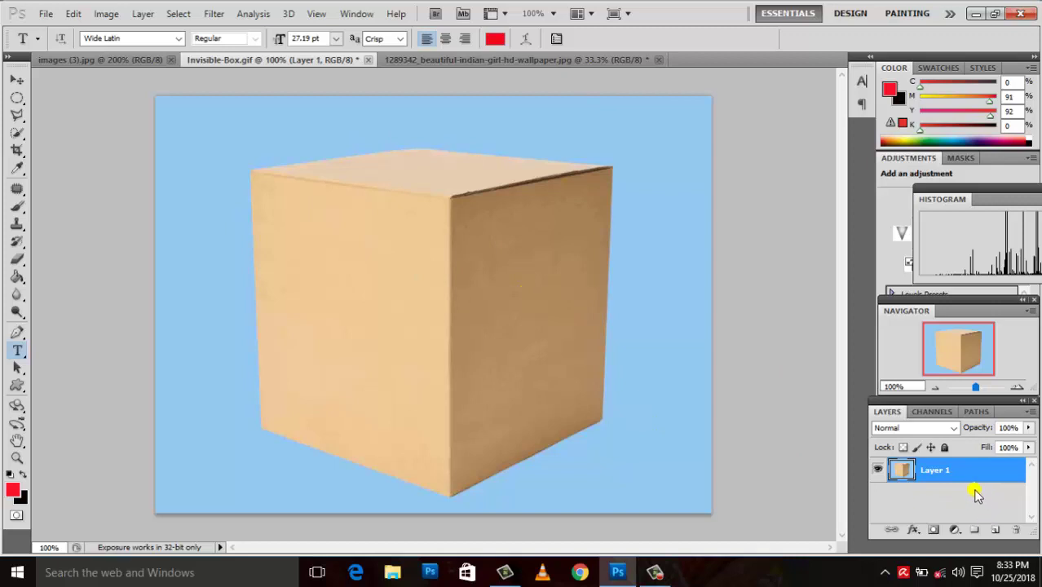
pyautogui.click(998, 530)
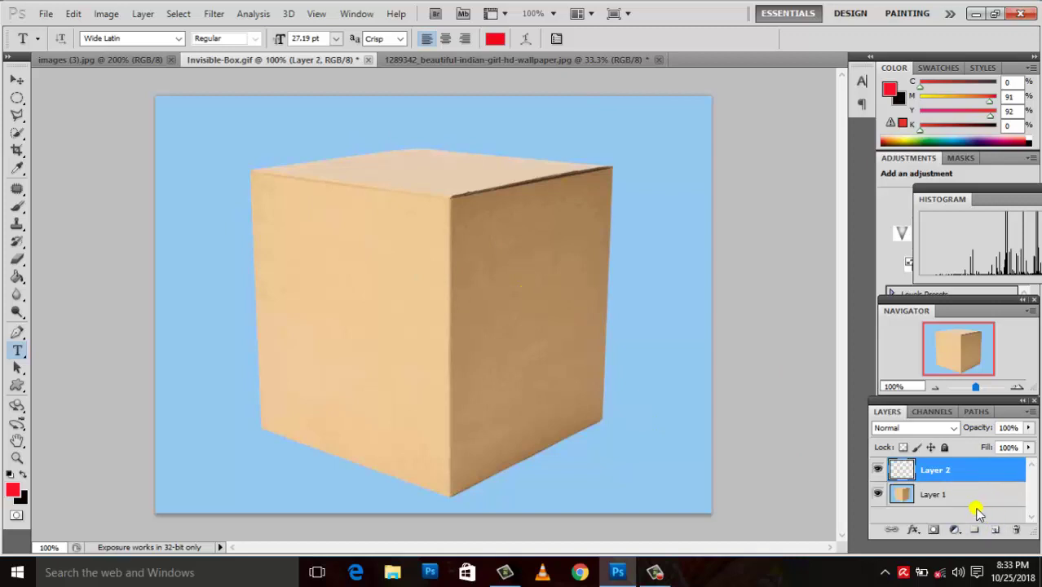
pyautogui.moveTo(950, 471); pyautogui.dragTo(952, 518)
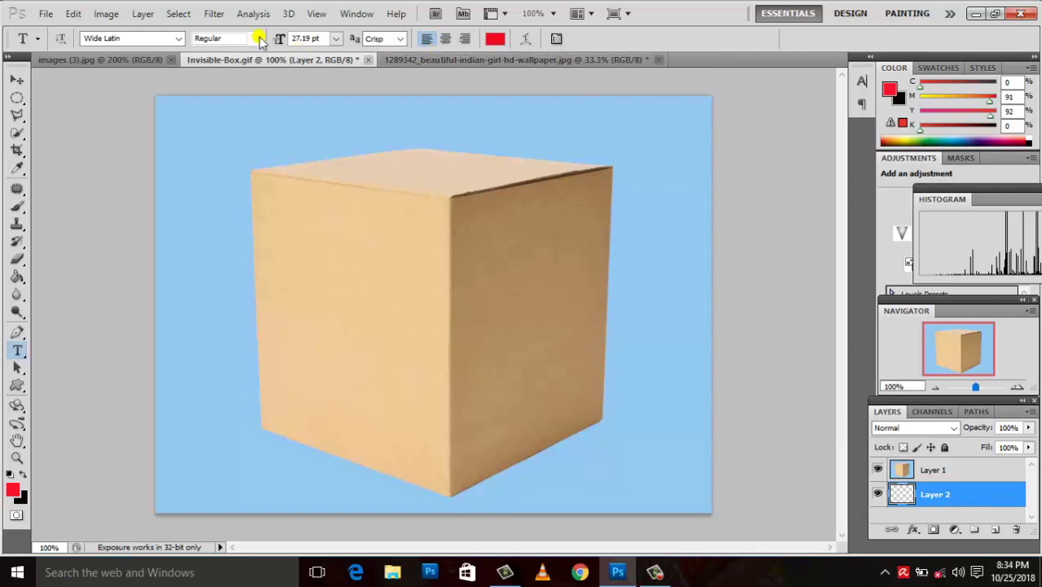
# - Delete the empty Layer 2, then launch Filter > Vanishing Point on Layer 1
pyautogui.click(215, 14)
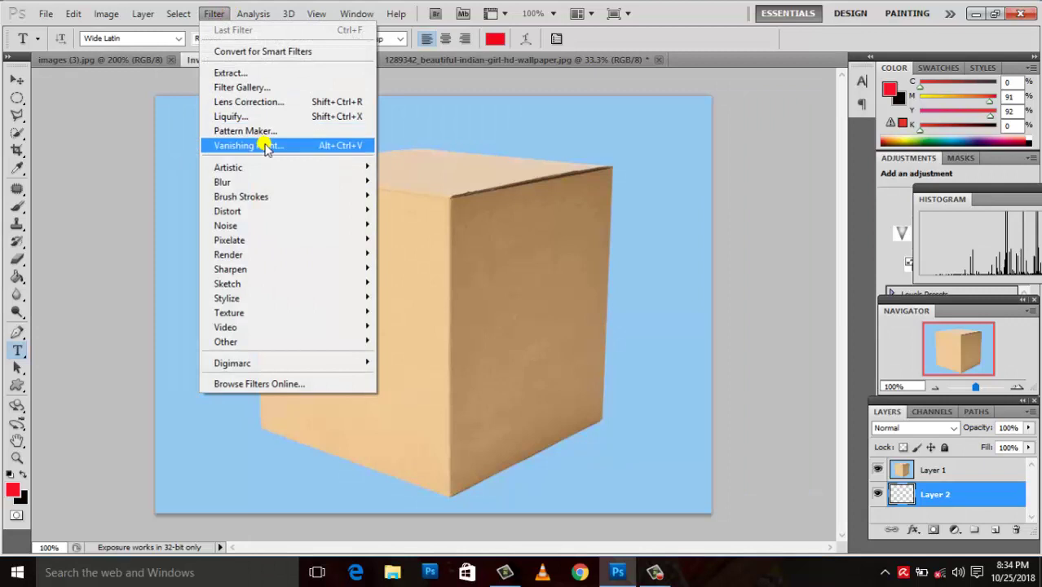
pyautogui.click(554, 186)
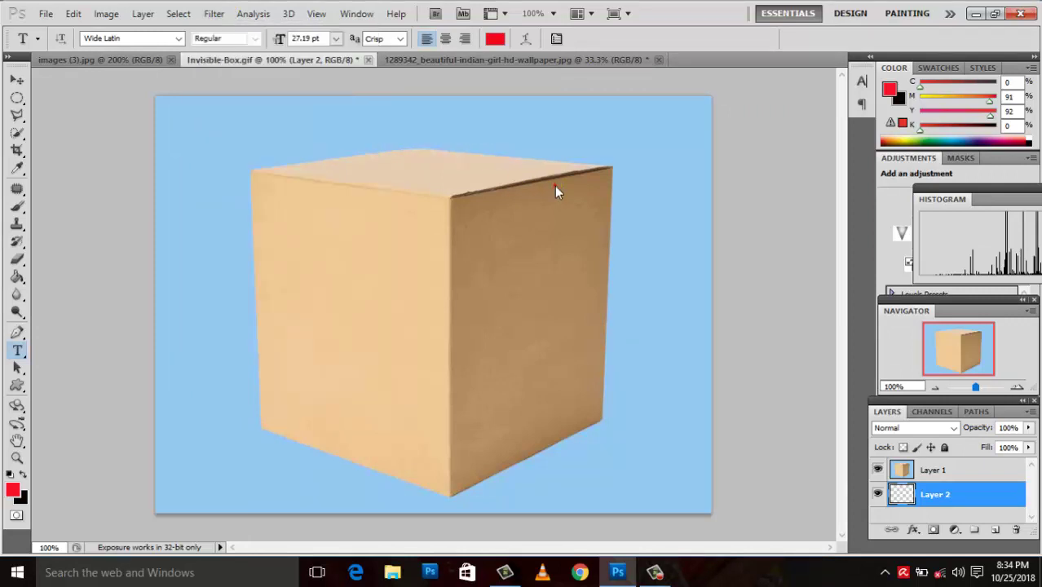
pyautogui.click(555, 187)
pyautogui.click(937, 473)
pyautogui.click(936, 495)
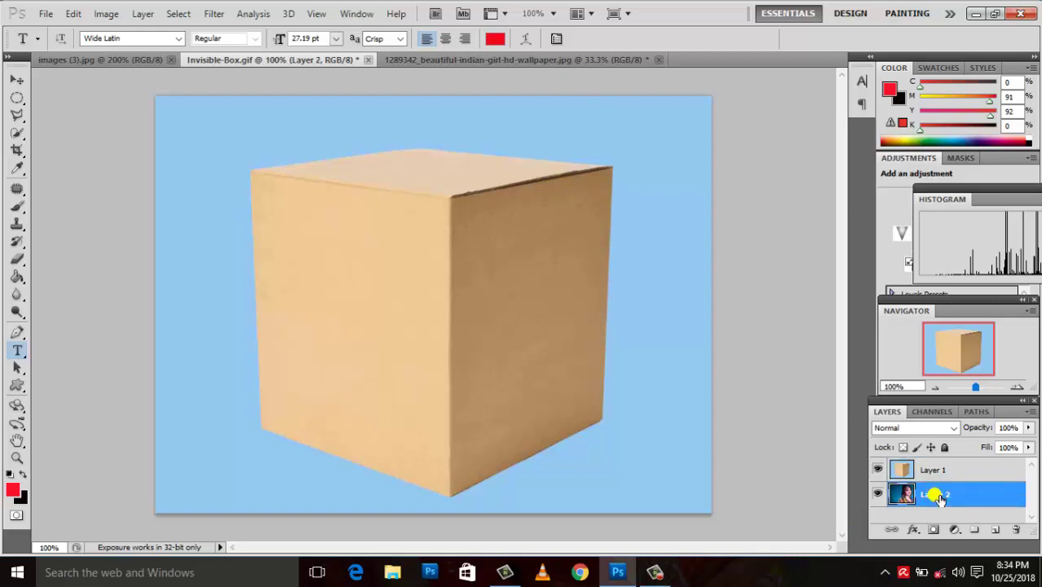
pyautogui.press('Delete')
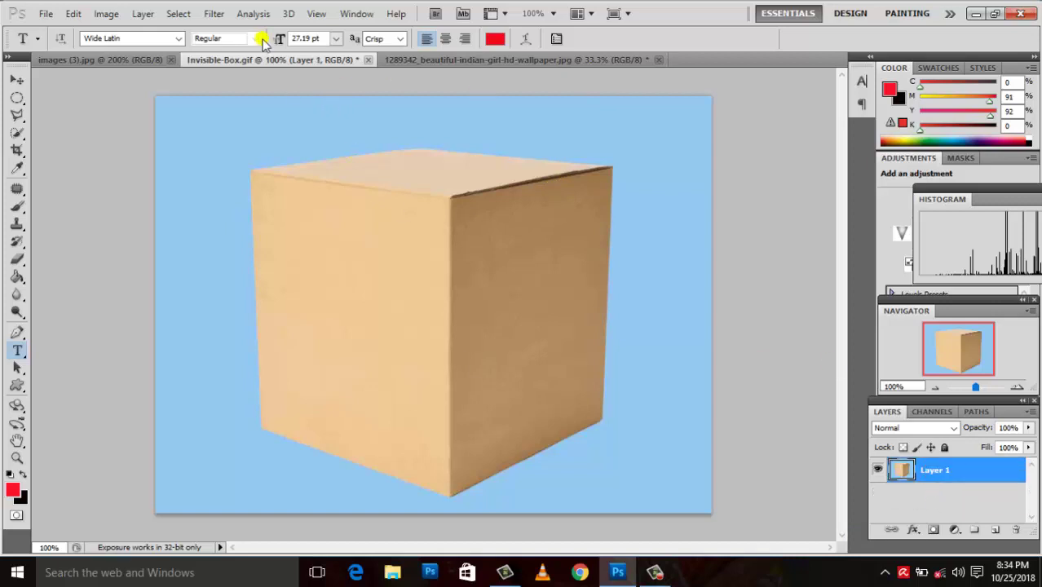
pyautogui.click(213, 14)
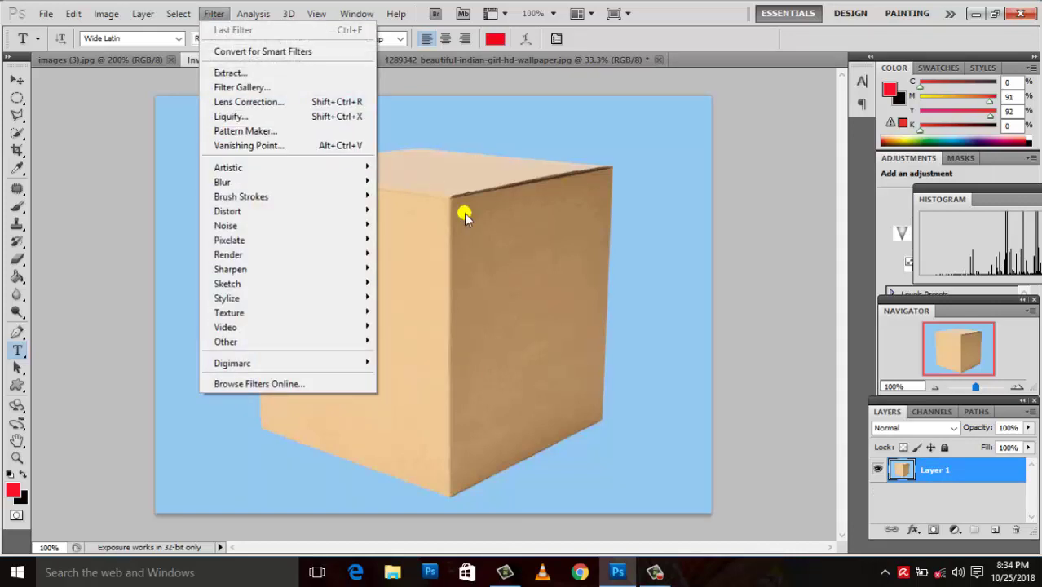
pyautogui.click(331, 145)
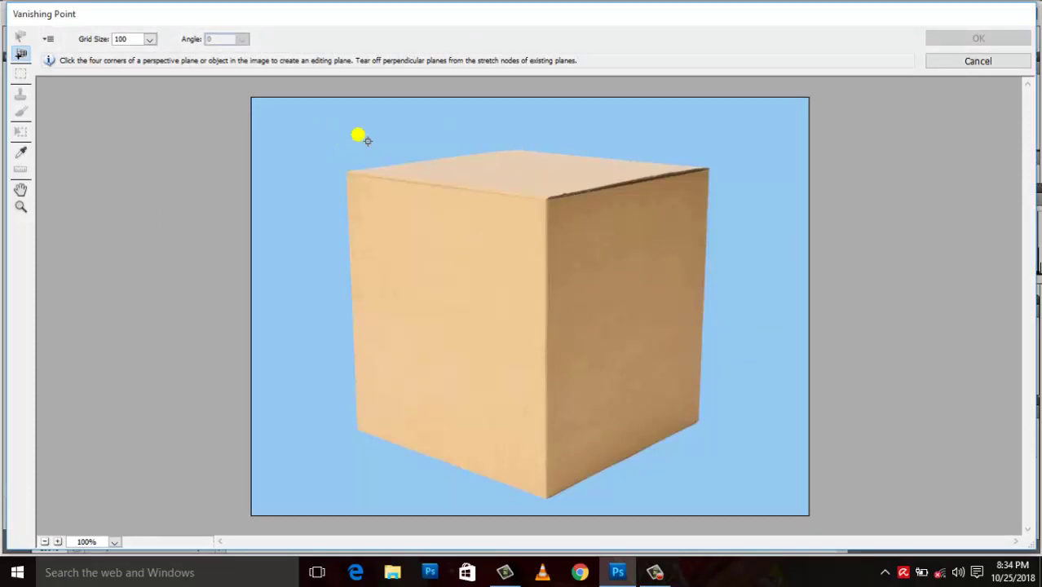
# - Draw a perspective grid plane on the box's front face from its four corners
pyautogui.click(25, 59)
pyautogui.click(345, 174)
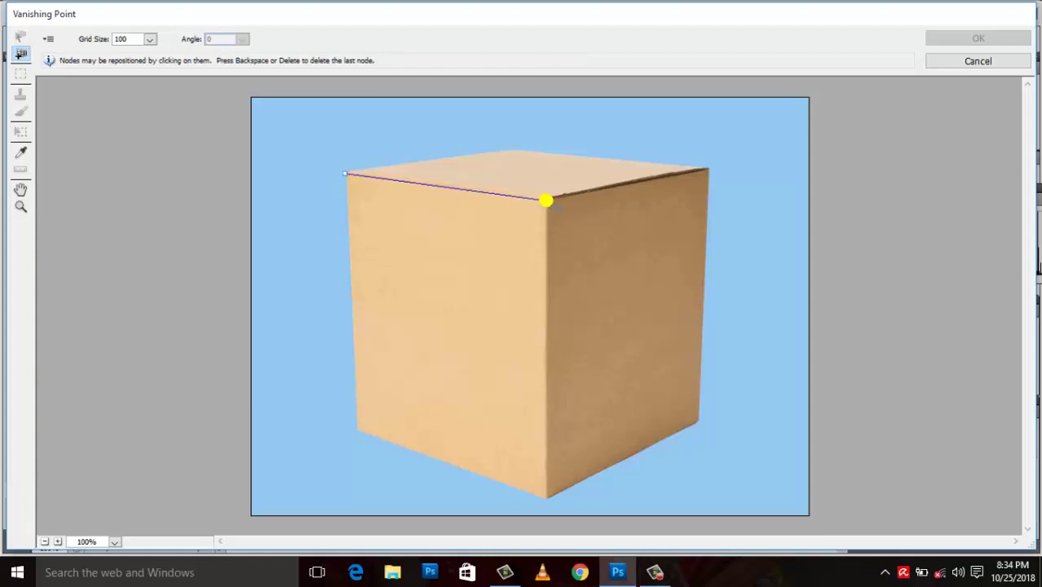
pyautogui.moveTo(557, 312); pyautogui.dragTo(553, 502)
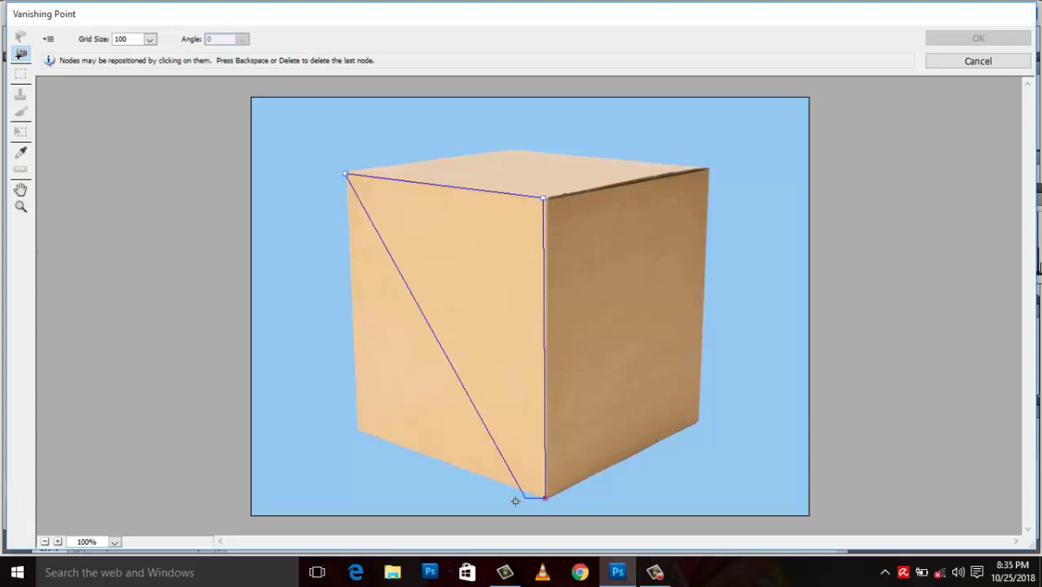
pyautogui.moveTo(385, 448); pyautogui.dragTo(363, 437)
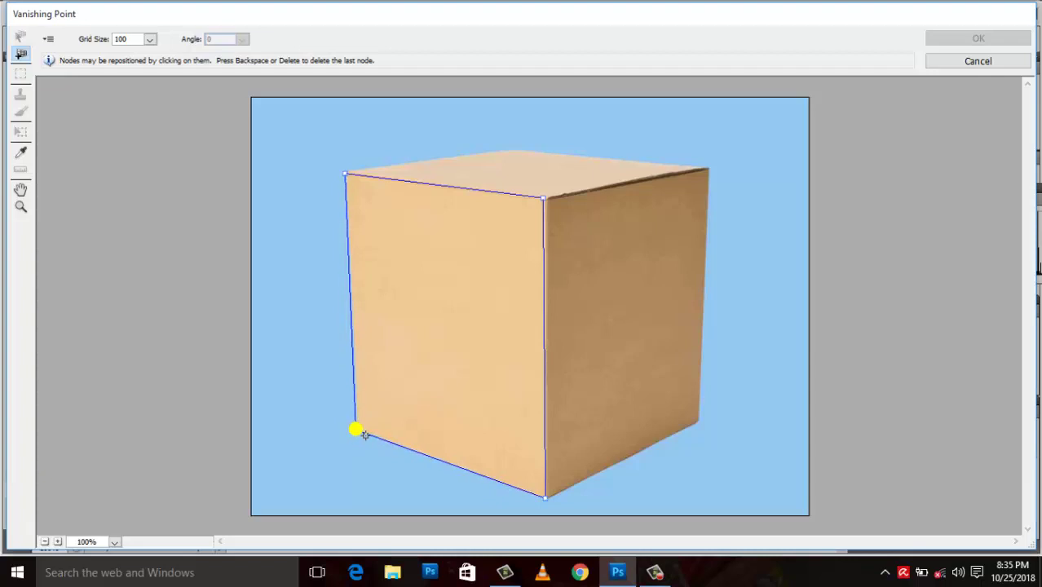
pyautogui.moveTo(362, 436); pyautogui.dragTo(360, 433)
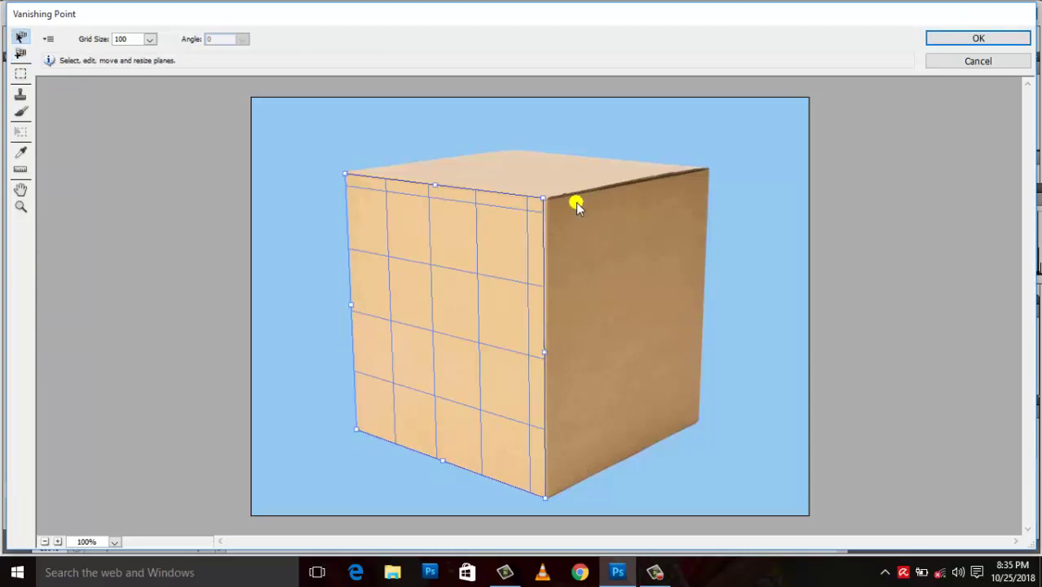
pyautogui.click(22, 55)
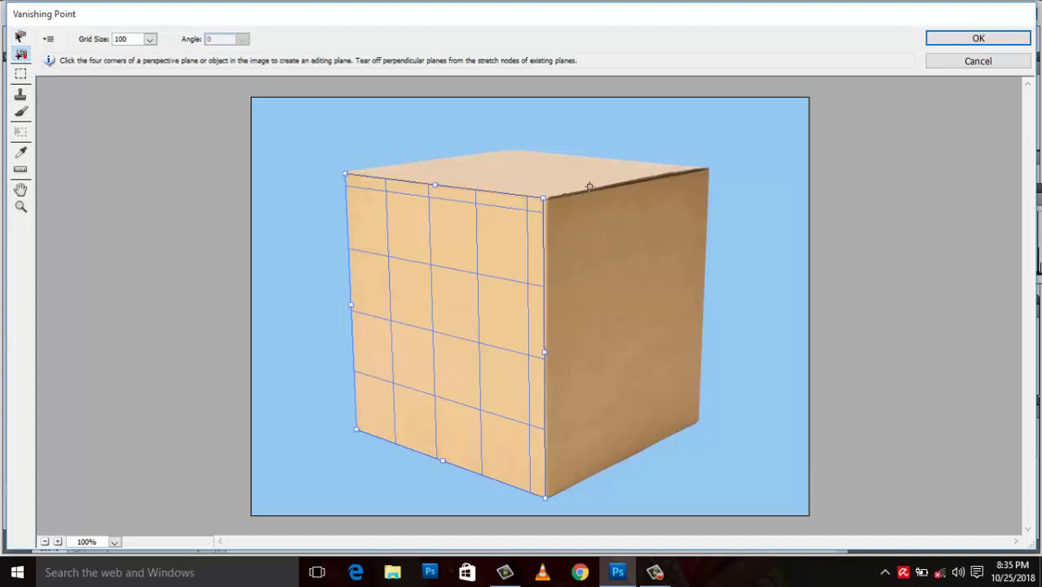
pyautogui.click(21, 36)
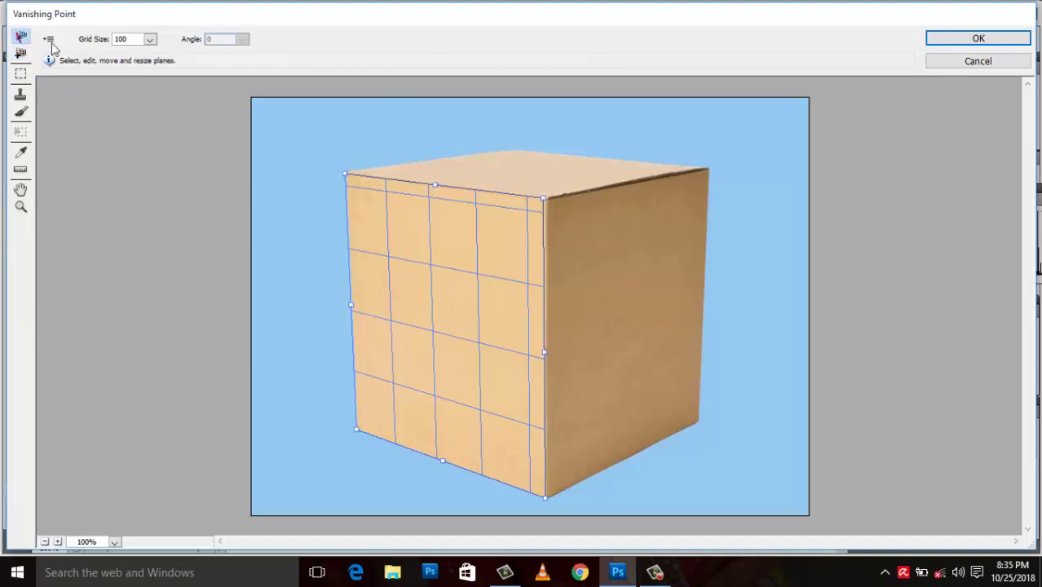
pyautogui.moveTo(456, 254); pyautogui.dragTo(458, 257)
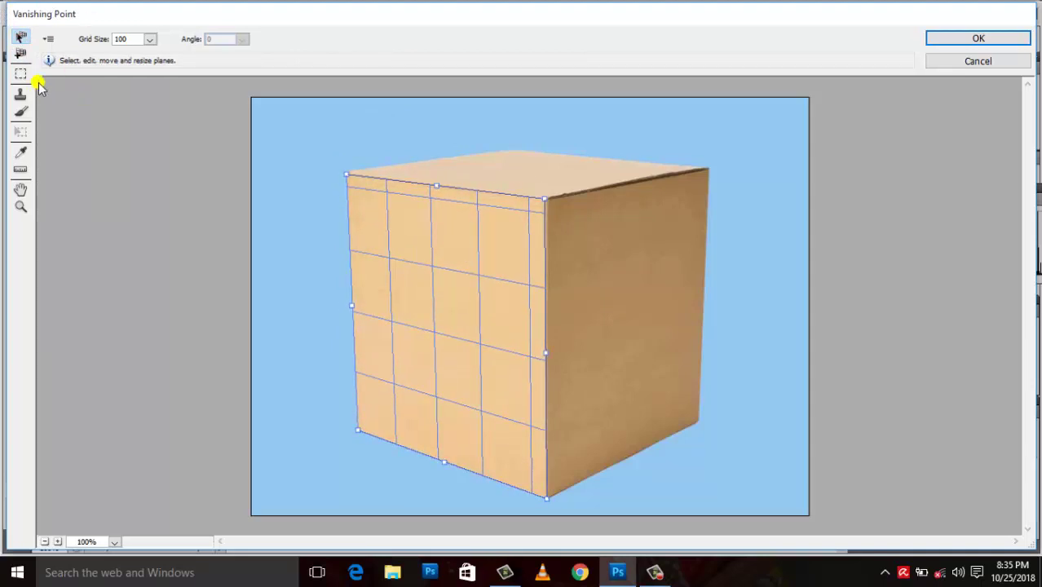
pyautogui.click(23, 55)
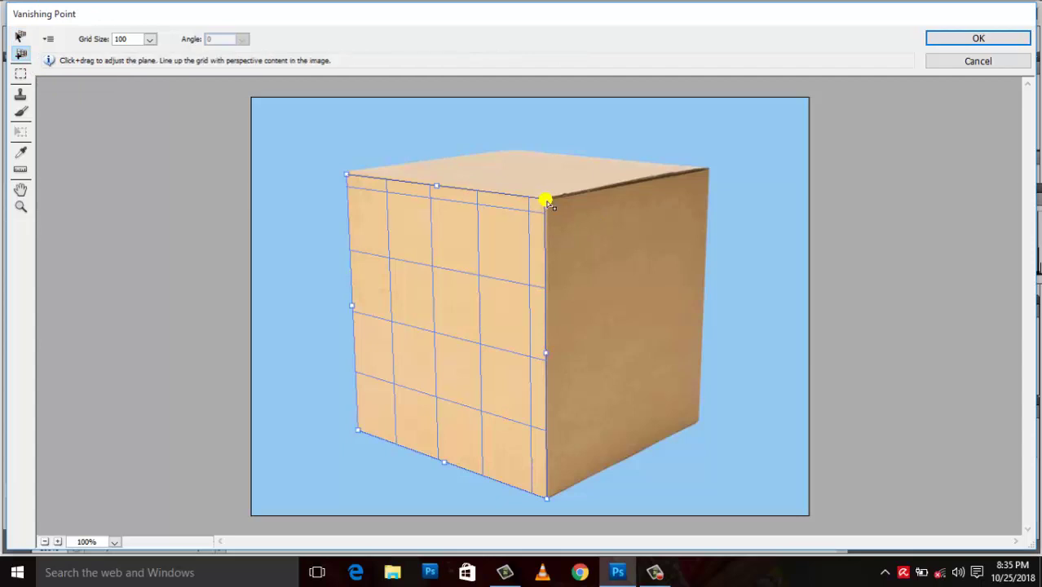
# - Draw a perspective plane over the box's right side face from its four corners
pyautogui.click(546, 201)
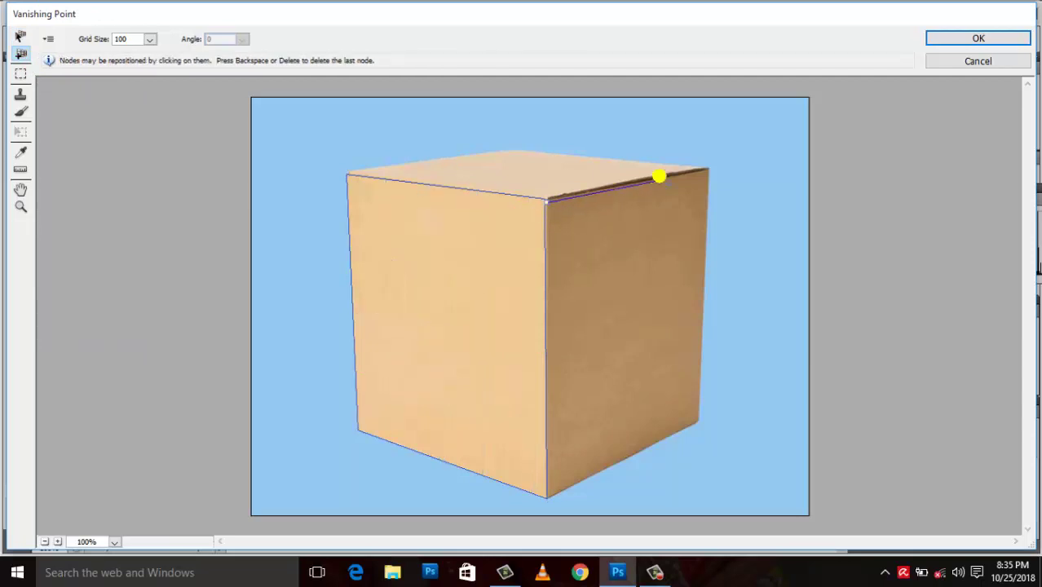
pyautogui.moveTo(658, 172); pyautogui.dragTo(707, 167)
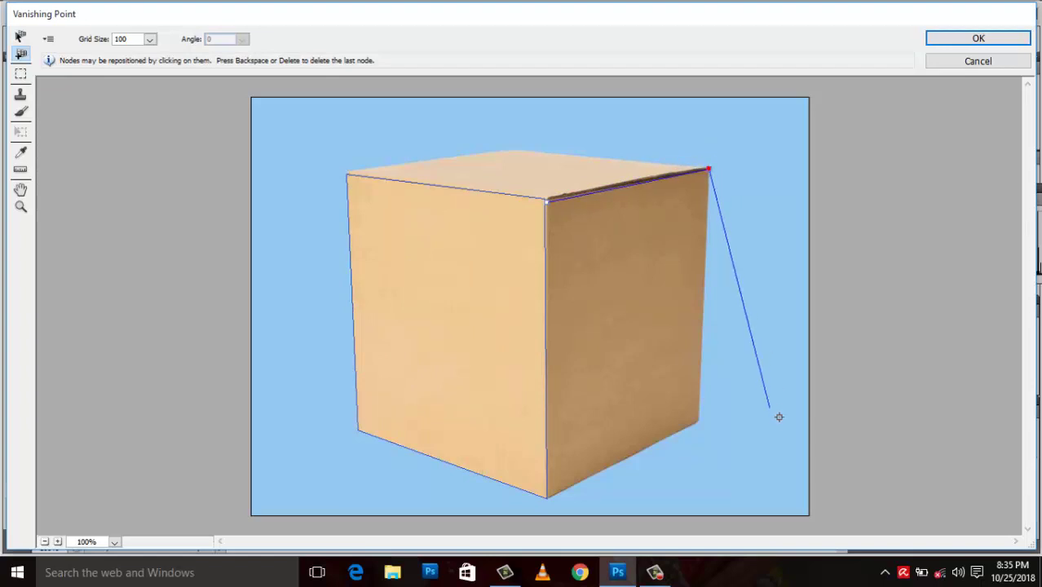
pyautogui.moveTo(738, 433); pyautogui.dragTo(698, 422)
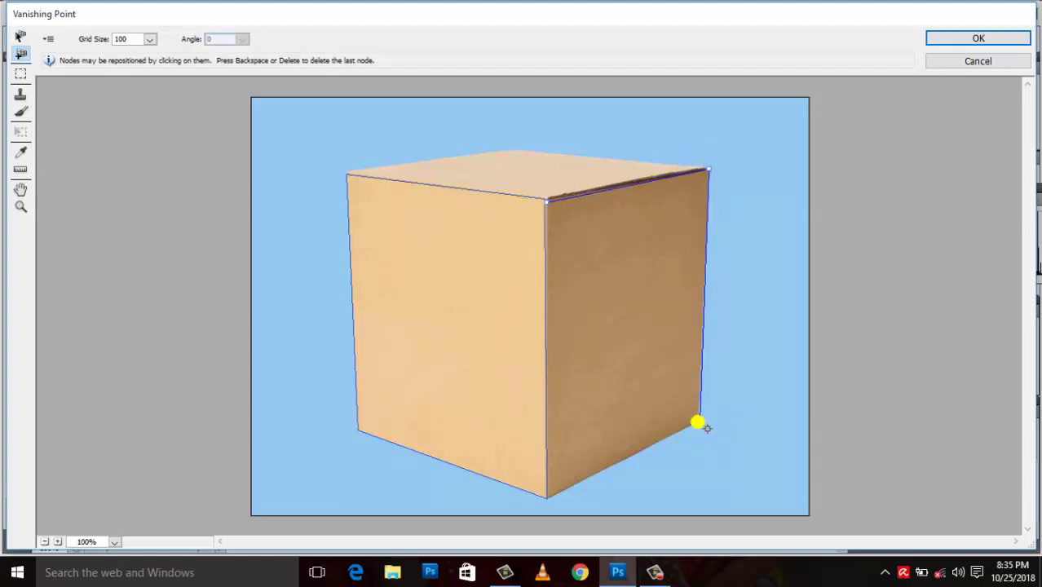
pyautogui.click(545, 498)
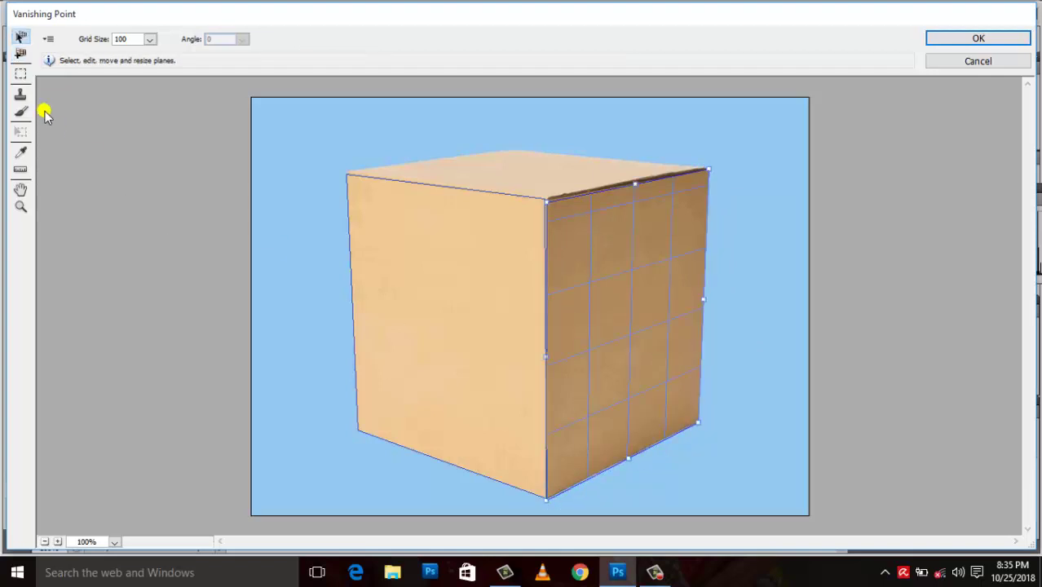
# - Draw a perspective plane over the box's top face and deselect it
pyautogui.click(20, 55)
pyautogui.click(352, 173)
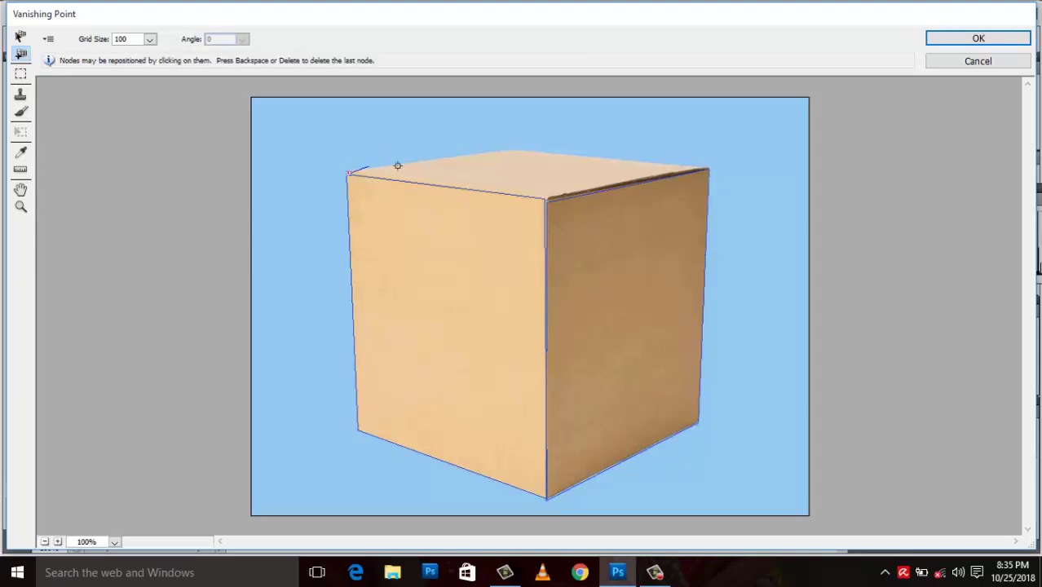
pyautogui.moveTo(526, 121); pyautogui.dragTo(519, 148)
pyautogui.click(705, 168)
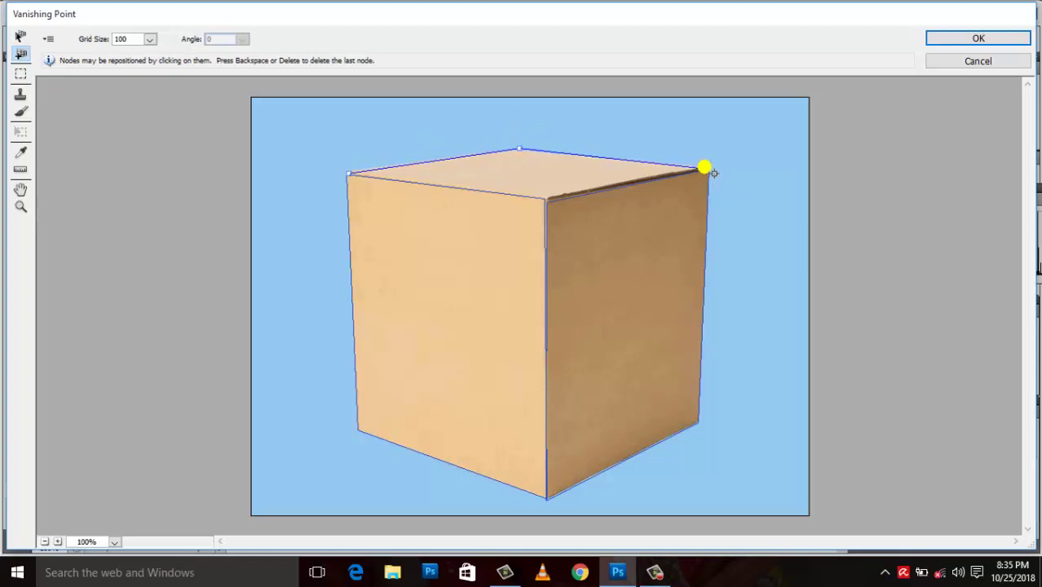
pyautogui.click(549, 199)
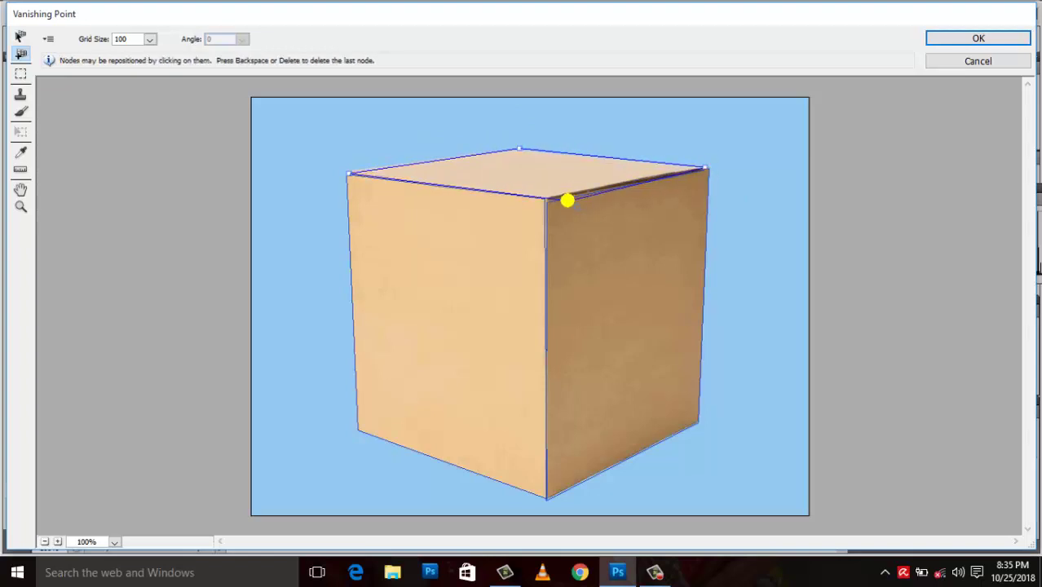
pyautogui.moveTo(549, 199); pyautogui.dragTo(544, 199)
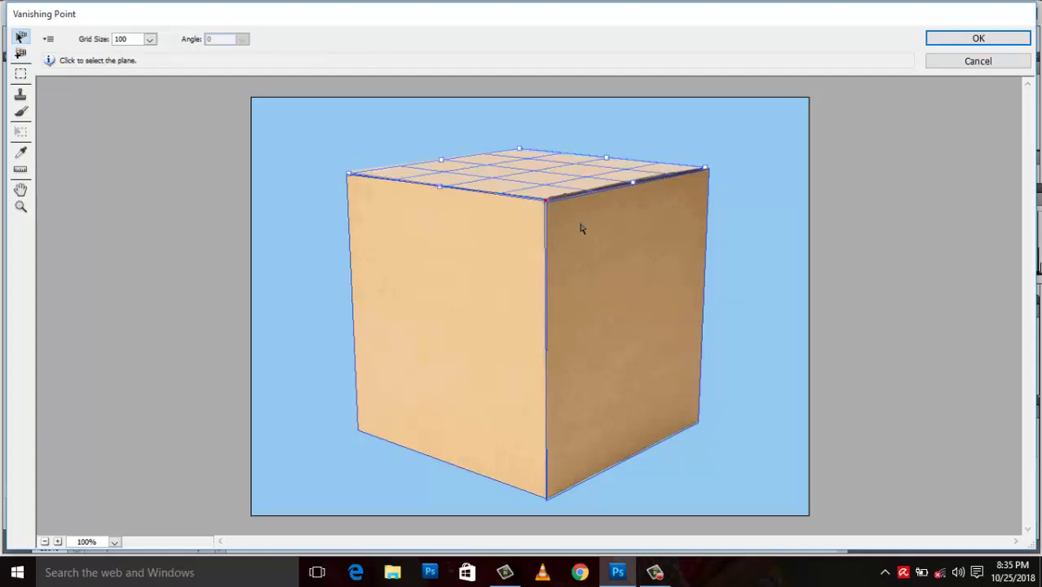
pyautogui.click(586, 268)
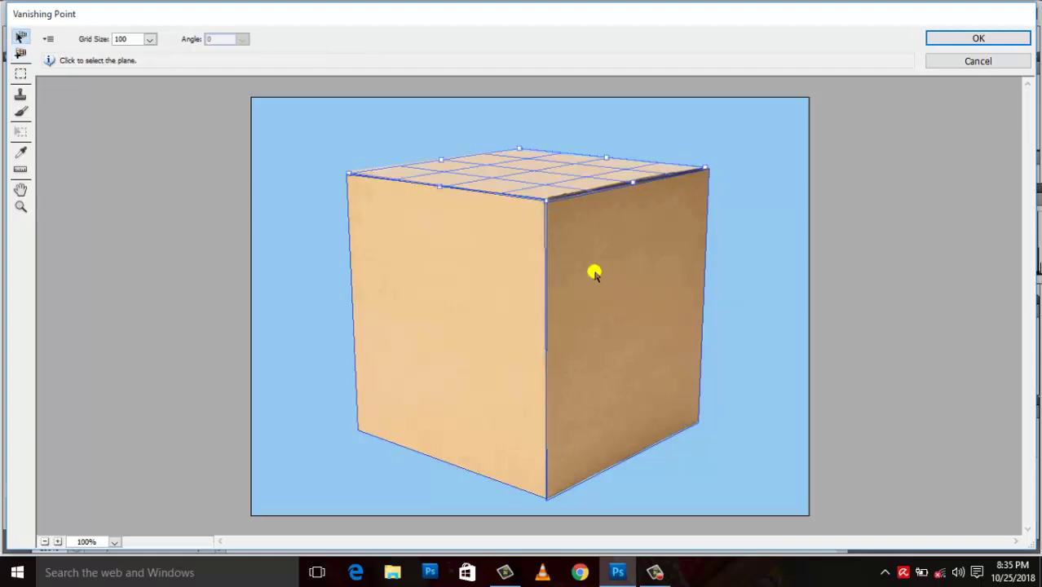
pyautogui.click(308, 192)
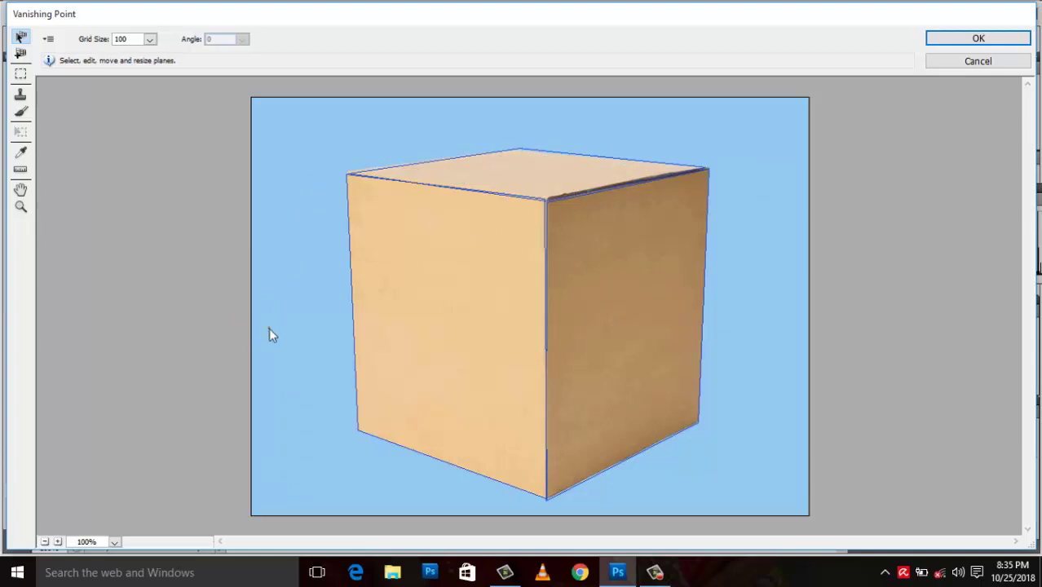
# - Paste the girl photo, shrink it with Transform, and stretch it over the right side plane
pyautogui.hotkey('ctrl', 'v')
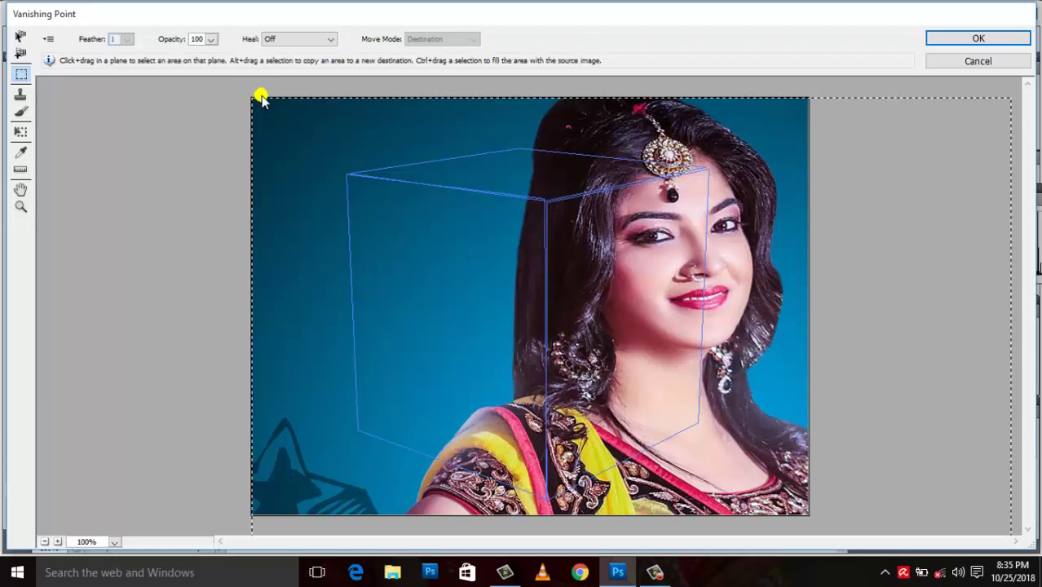
pyautogui.press('t')
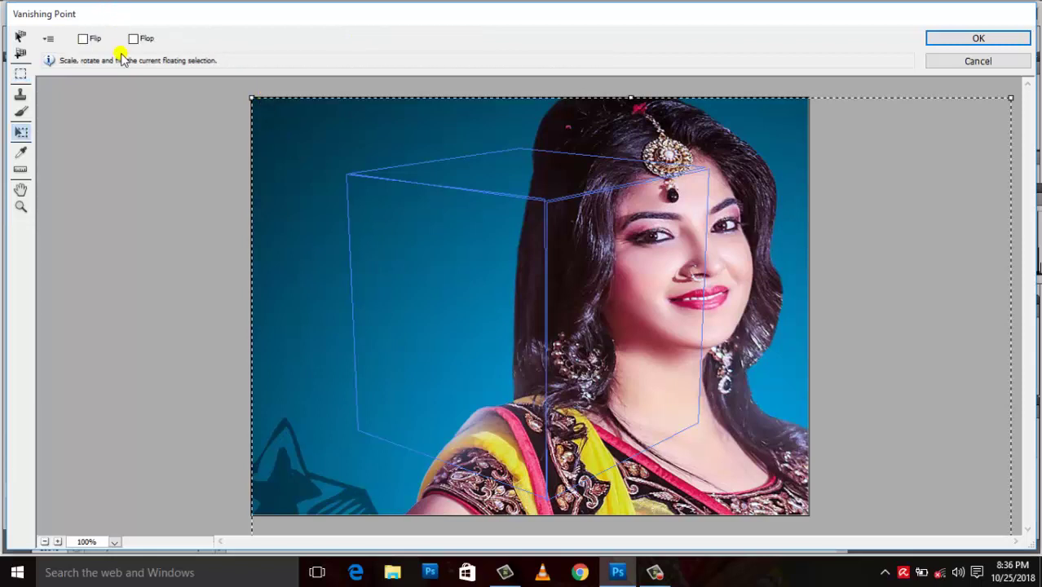
pyautogui.moveTo(251, 97)
pyautogui.mouseDown()
pyautogui.moveTo(529, 283)
pyautogui.moveTo(741, 390)
pyautogui.moveTo(728, 269)
pyautogui.moveTo(812, 236)
pyautogui.moveTo(763, 211)
pyautogui.mouseUp()
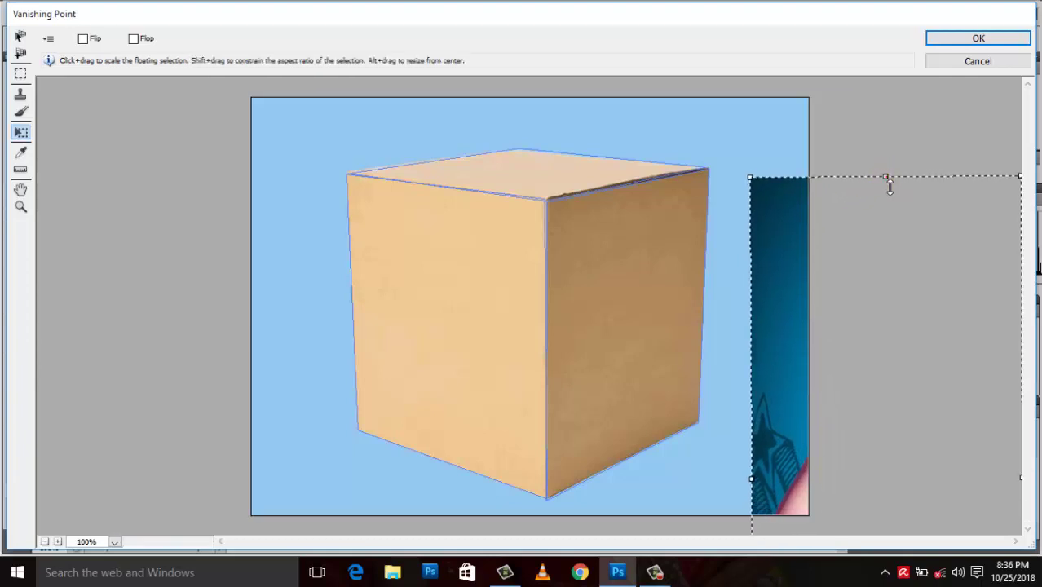
pyautogui.moveTo(862, 286); pyautogui.dragTo(843, 319)
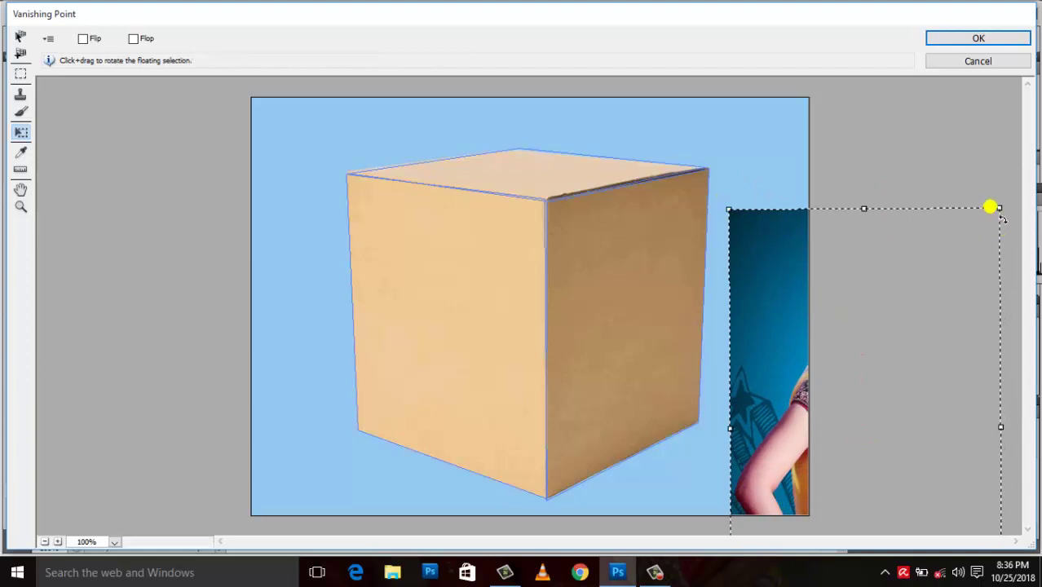
pyautogui.moveTo(1002, 209); pyautogui.dragTo(795, 303)
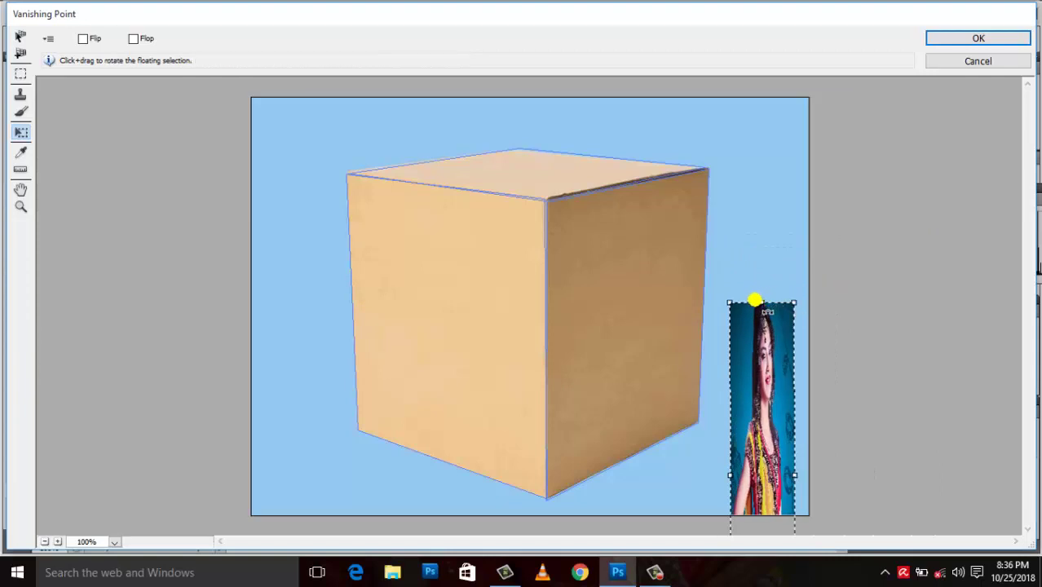
pyautogui.moveTo(761, 303); pyautogui.dragTo(777, 415)
pyautogui.moveTo(747, 481); pyautogui.dragTo(756, 298)
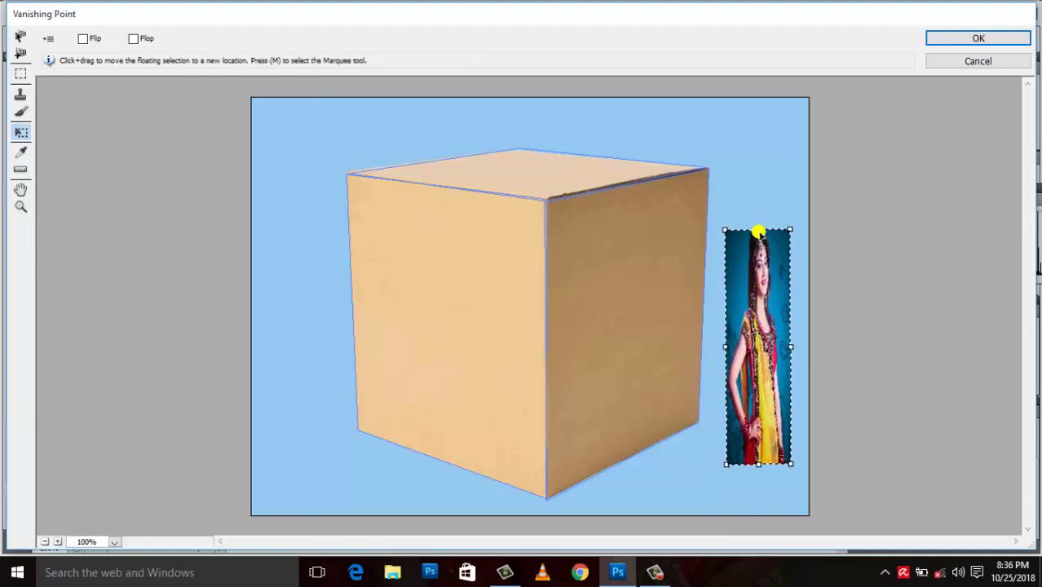
pyautogui.moveTo(758, 230)
pyautogui.mouseDown()
pyautogui.moveTo(764, 368)
pyautogui.moveTo(727, 380)
pyautogui.moveTo(617, 353)
pyautogui.moveTo(746, 342)
pyautogui.moveTo(659, 320)
pyautogui.moveTo(795, 318)
pyautogui.moveTo(673, 326)
pyautogui.mouseUp()
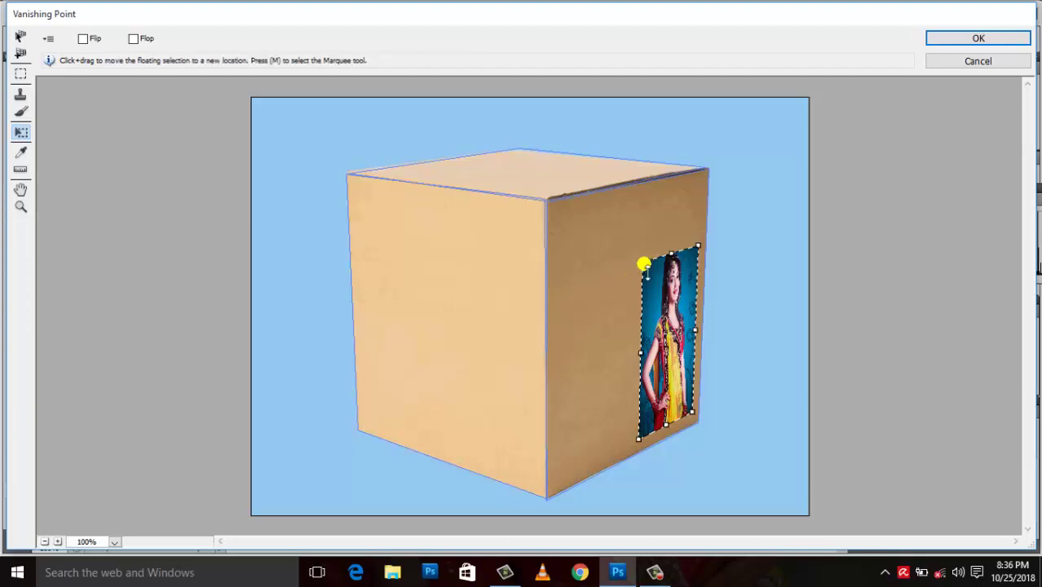
pyautogui.moveTo(648, 261)
pyautogui.mouseDown()
pyautogui.moveTo(560, 228)
pyautogui.moveTo(548, 206)
pyautogui.mouseUp()
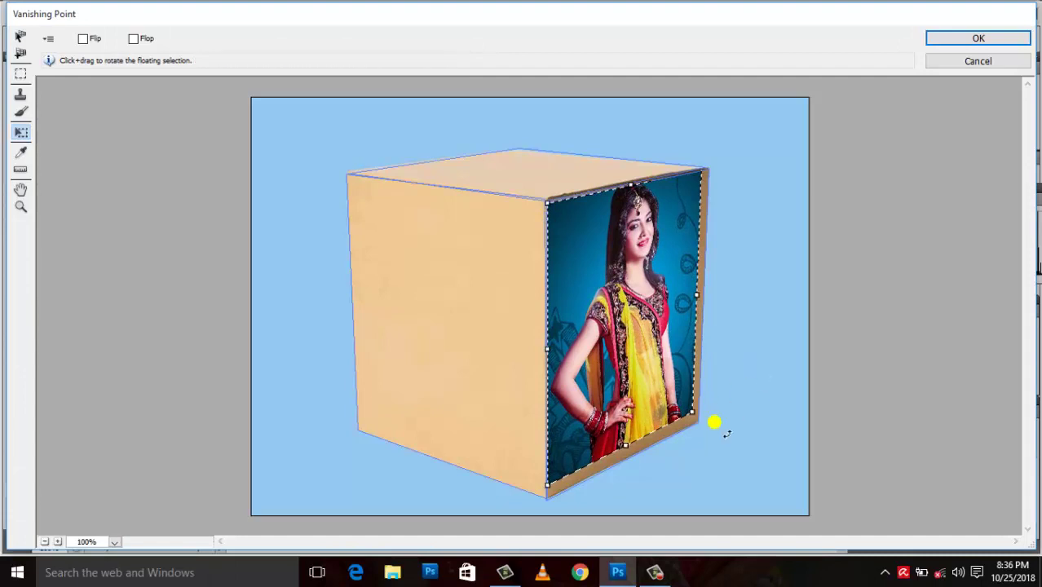
pyautogui.moveTo(699, 418)
pyautogui.mouseDown()
pyautogui.moveTo(715, 437)
pyautogui.moveTo(707, 424)
pyautogui.mouseUp()
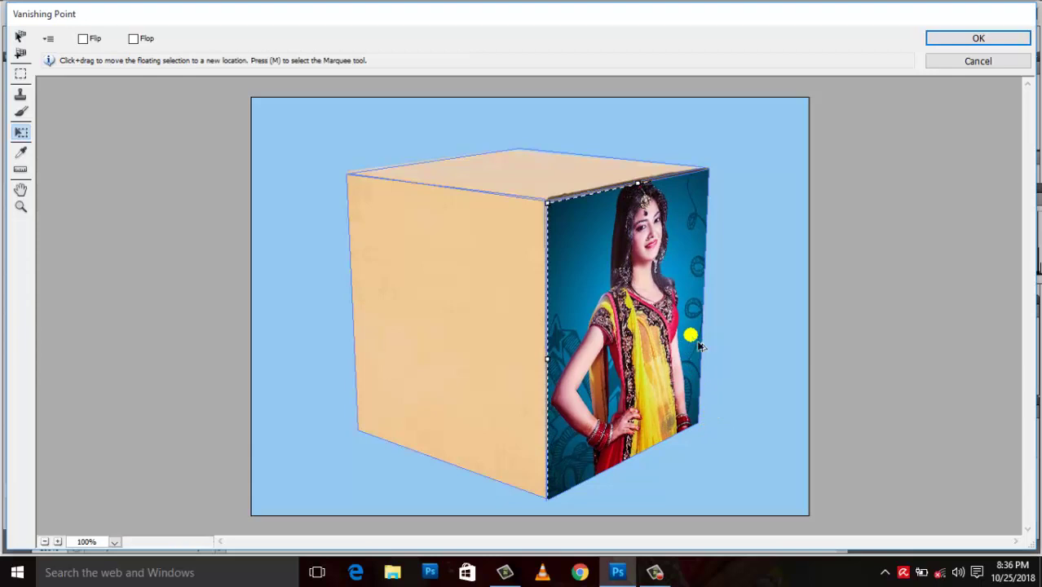
pyautogui.press('alt')
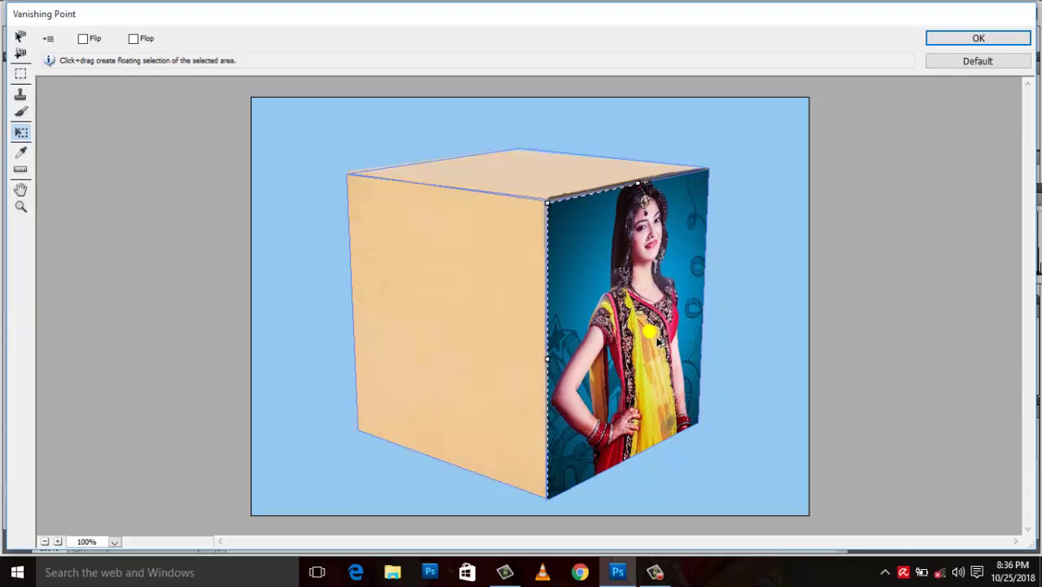
# - Alt-drag a second copy of the girl photo onto the left face, then scale and align it to fill the face
pyautogui.moveTo(659, 342); pyautogui.dragTo(460, 349)
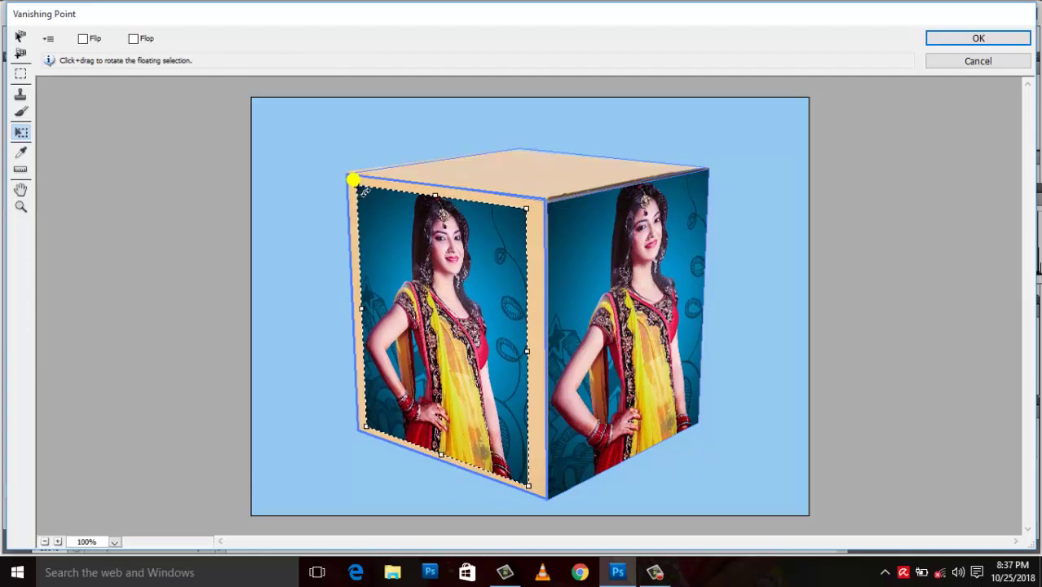
pyautogui.moveTo(358, 190); pyautogui.dragTo(347, 177)
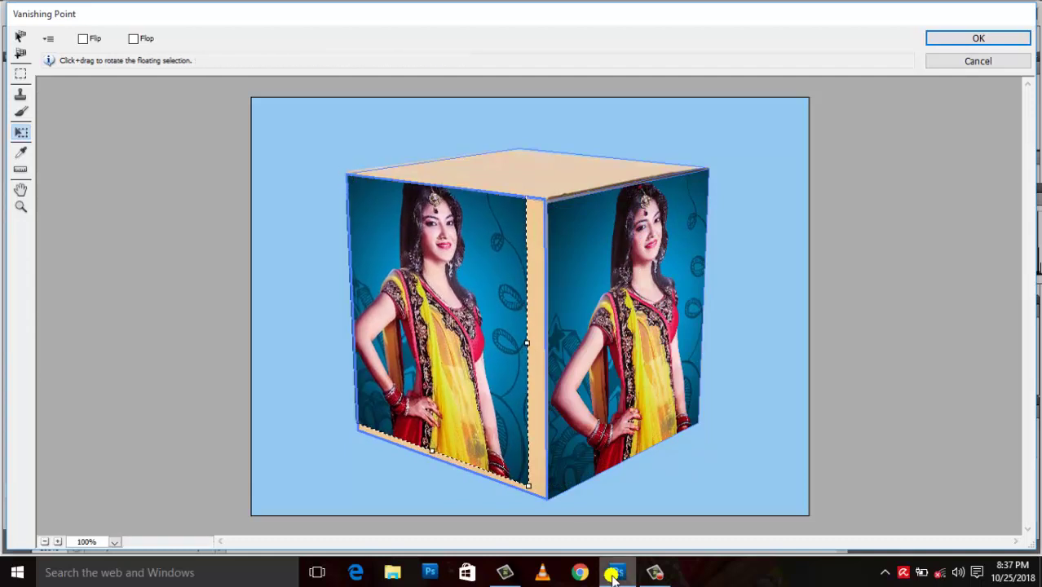
pyautogui.moveTo(456, 348); pyautogui.dragTo(474, 366)
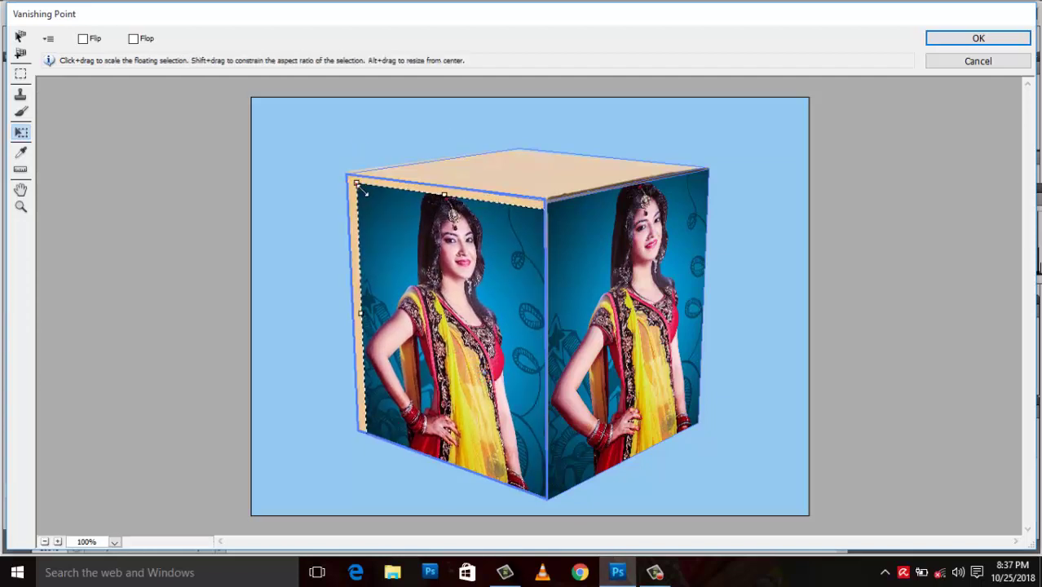
pyautogui.moveTo(356, 187); pyautogui.dragTo(345, 172)
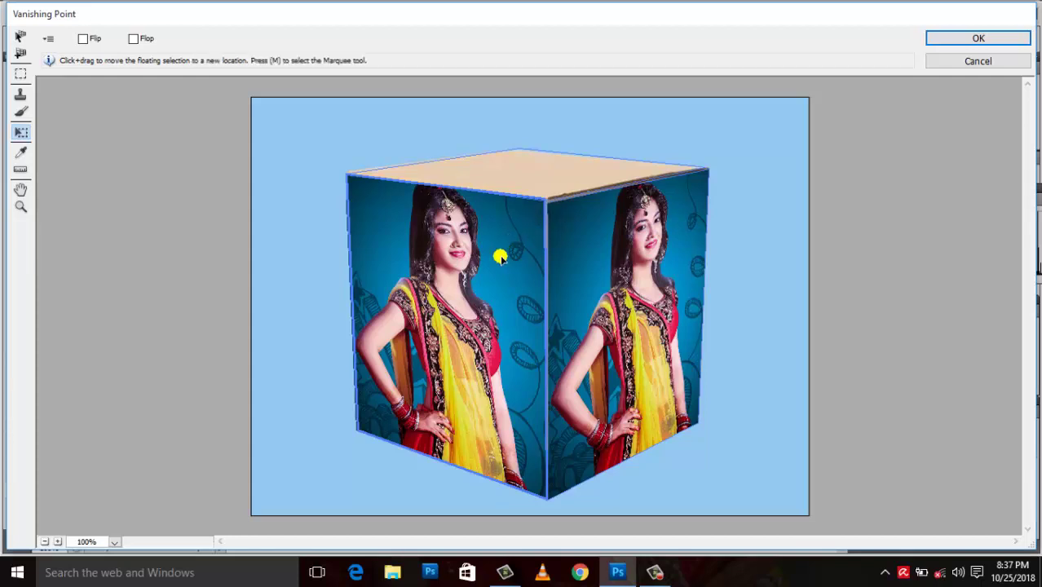
pyautogui.press('alt')
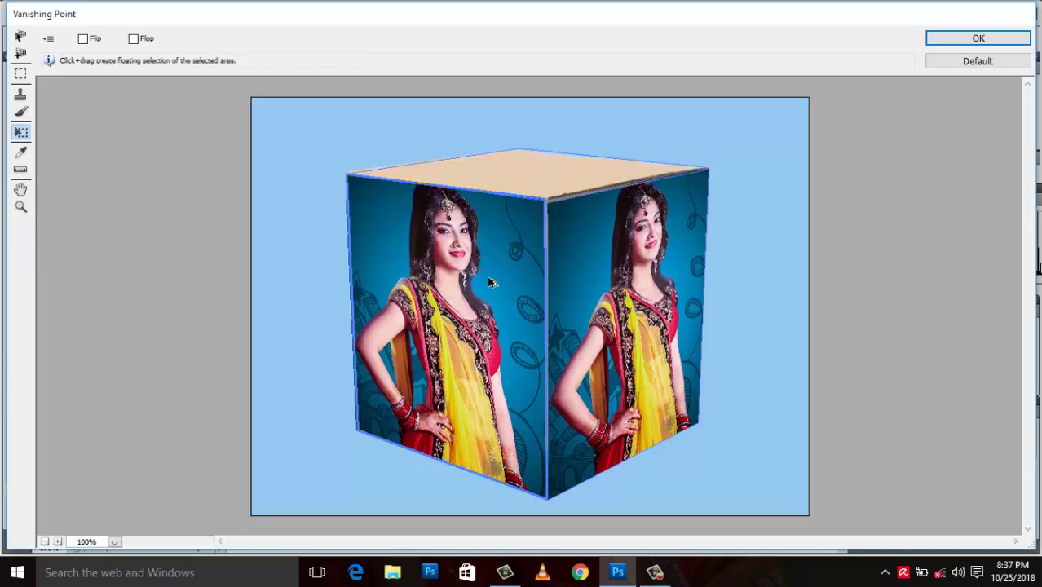
# - Stretch a third photo copy over the top face and apply the Vanishing Point result to Layer 1
pyautogui.moveTo(488, 282); pyautogui.dragTo(554, 167)
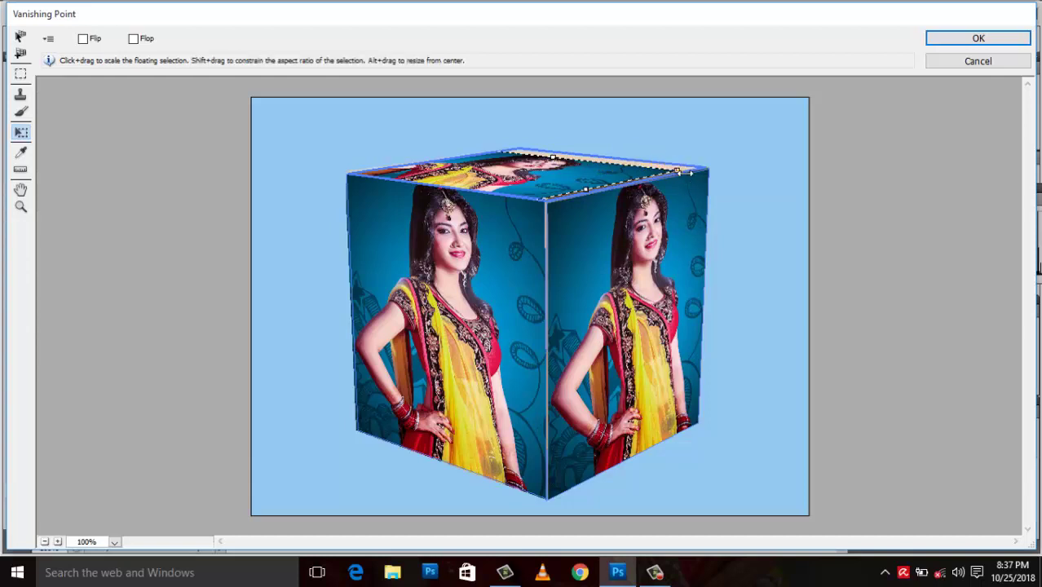
pyautogui.moveTo(679, 171); pyautogui.dragTo(693, 168)
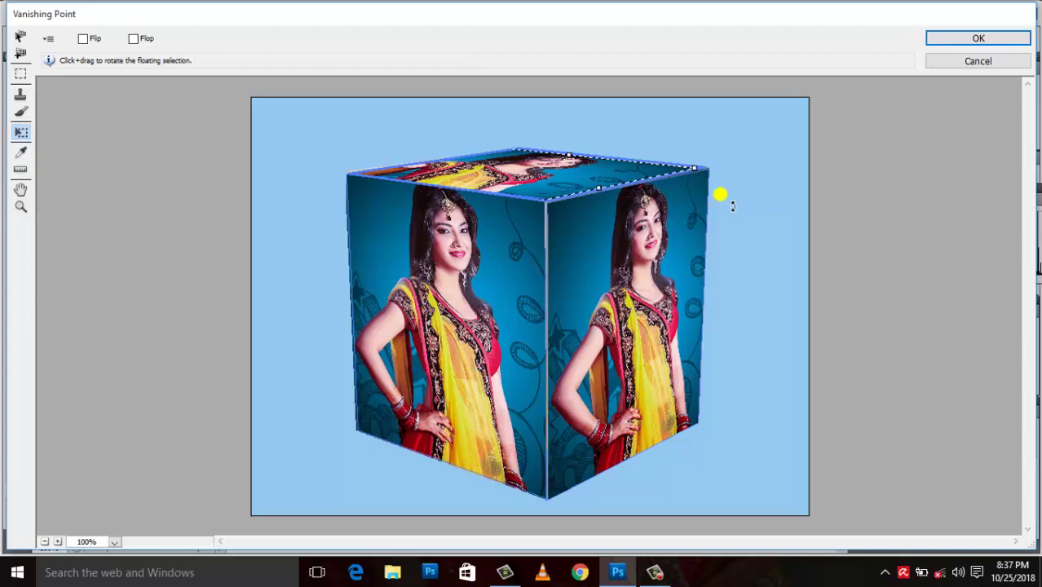
pyautogui.moveTo(699, 168); pyautogui.dragTo(702, 168)
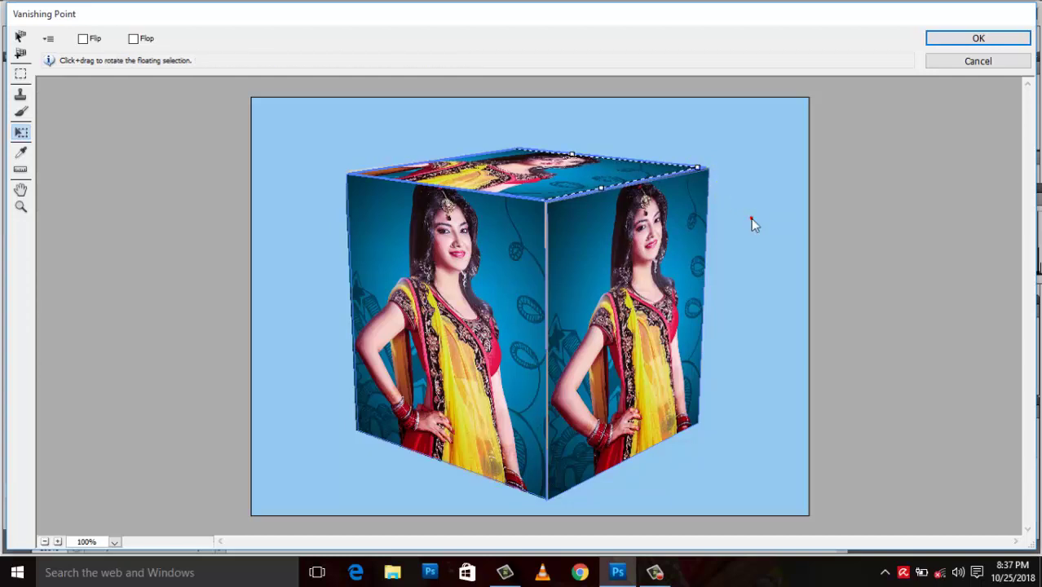
pyautogui.moveTo(751, 218); pyautogui.dragTo(763, 230)
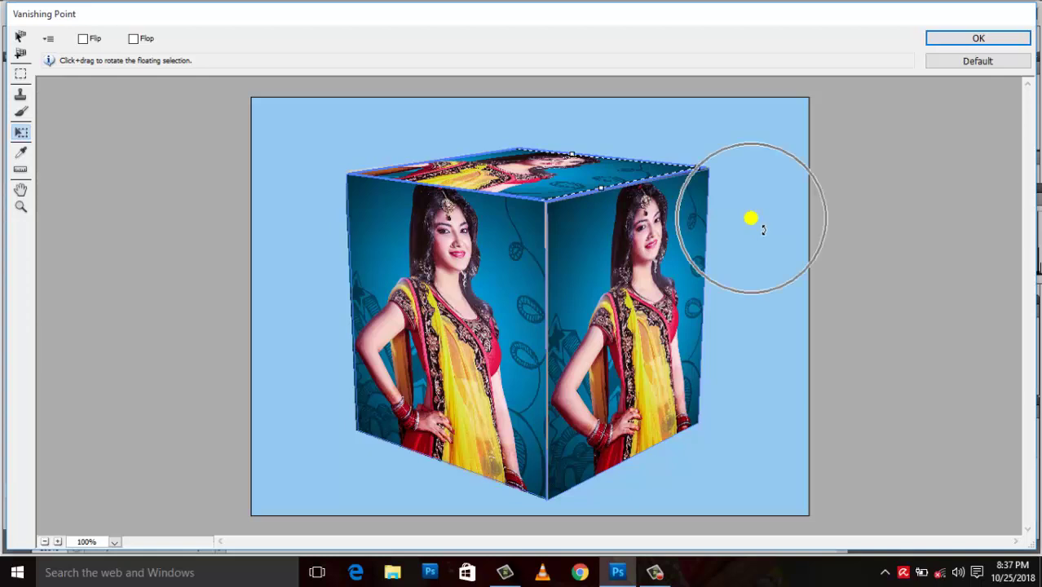
pyautogui.press('Return')
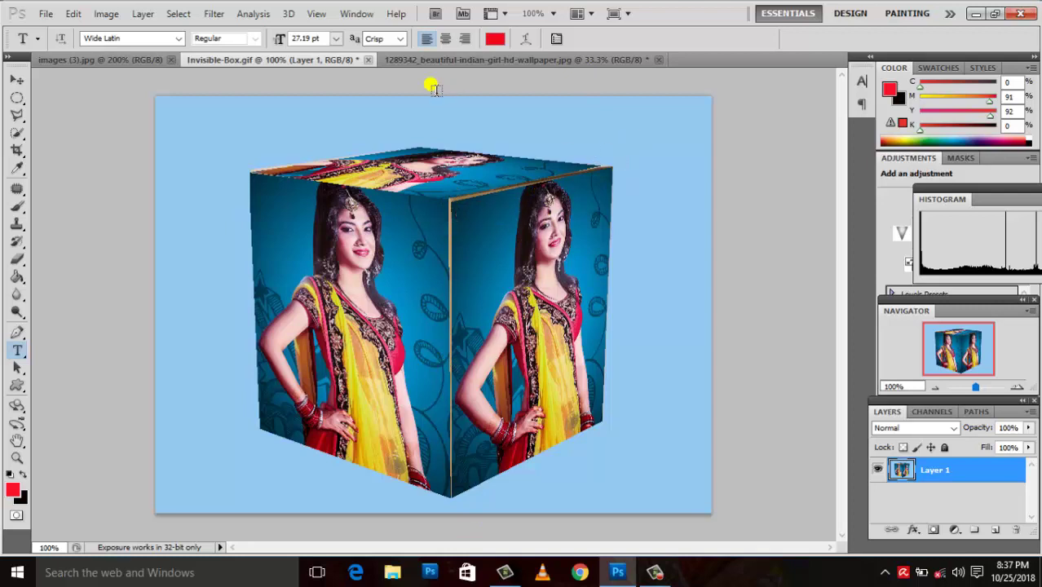
# - Reopen Filter > Vanishing Point and nudge the right plane's front edge slightly
pyautogui.click(203, 15)
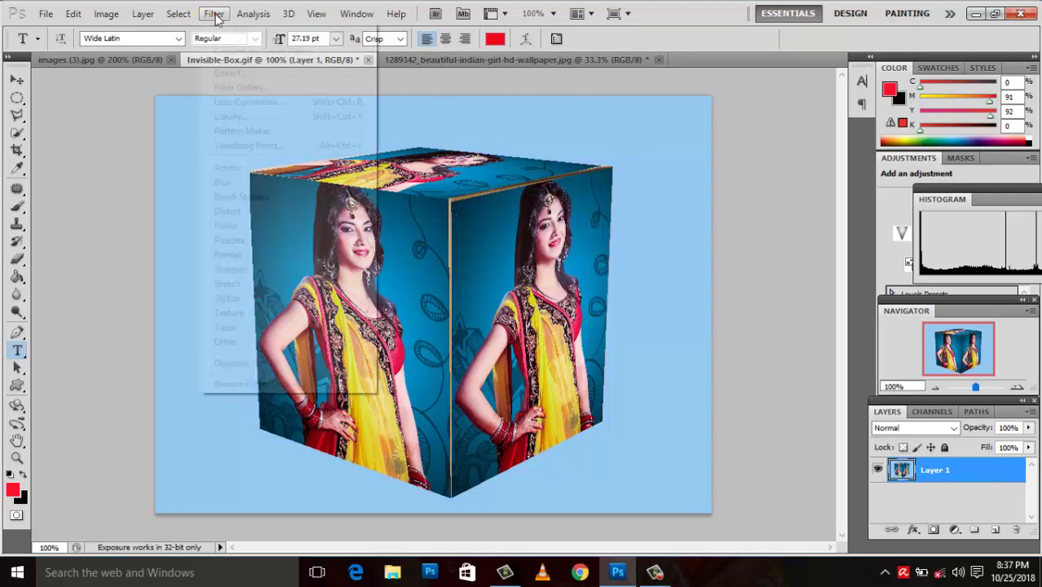
pyautogui.click(268, 147)
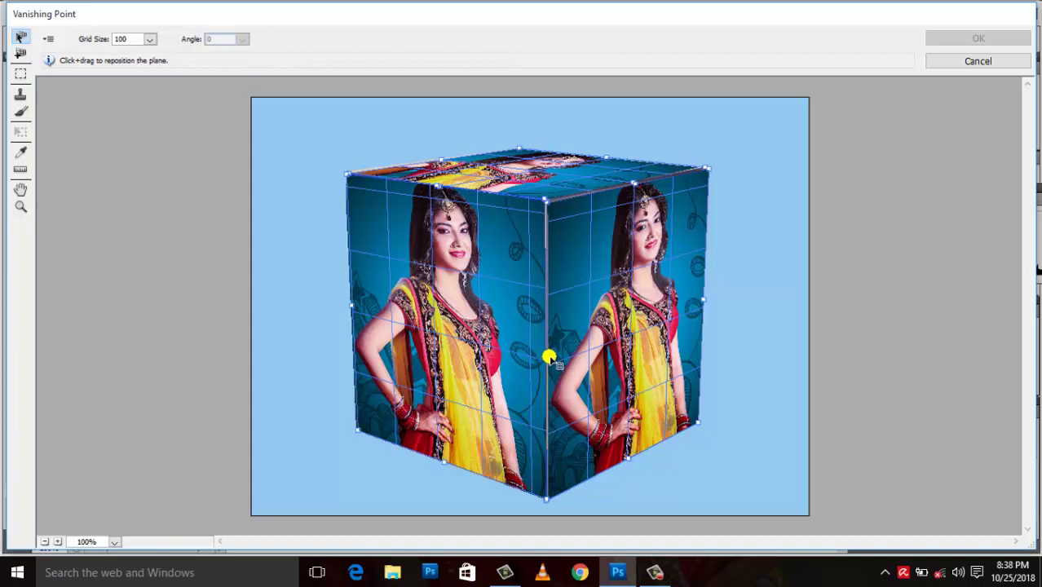
pyautogui.moveTo(548, 363); pyautogui.dragTo(543, 359)
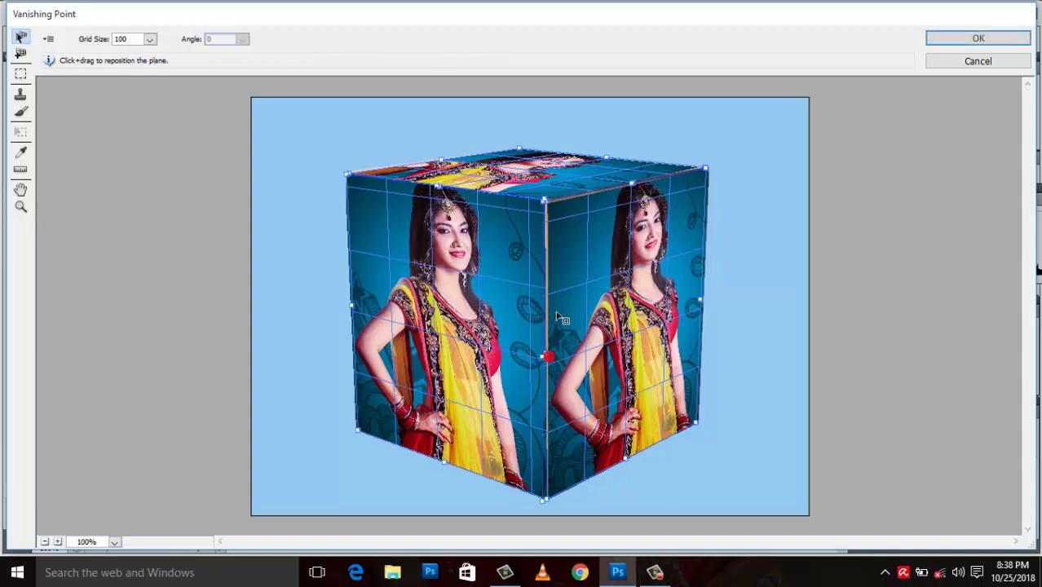
# - Drag the right plane's top, bottom and front corner nodes onto the cube's edges
pyautogui.click(542, 204)
pyautogui.moveTo(541, 204); pyautogui.dragTo(543, 201)
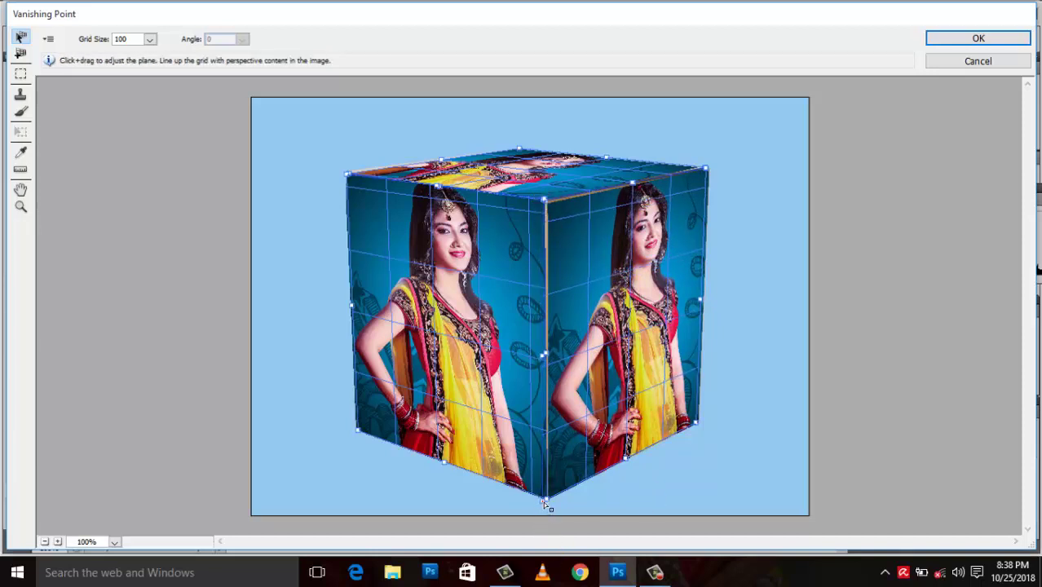
pyautogui.moveTo(545, 502); pyautogui.dragTo(549, 499)
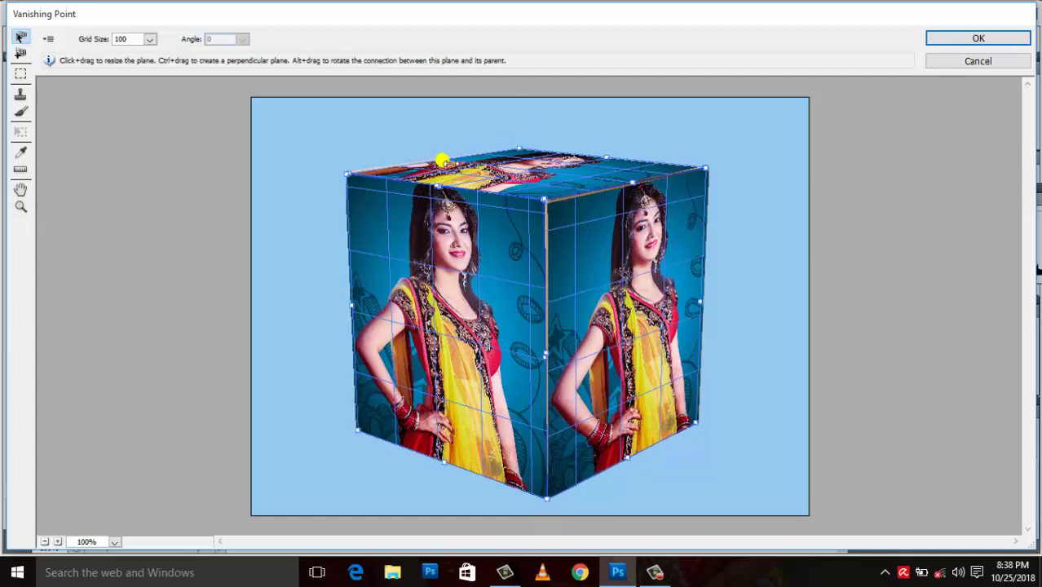
pyautogui.click(546, 202)
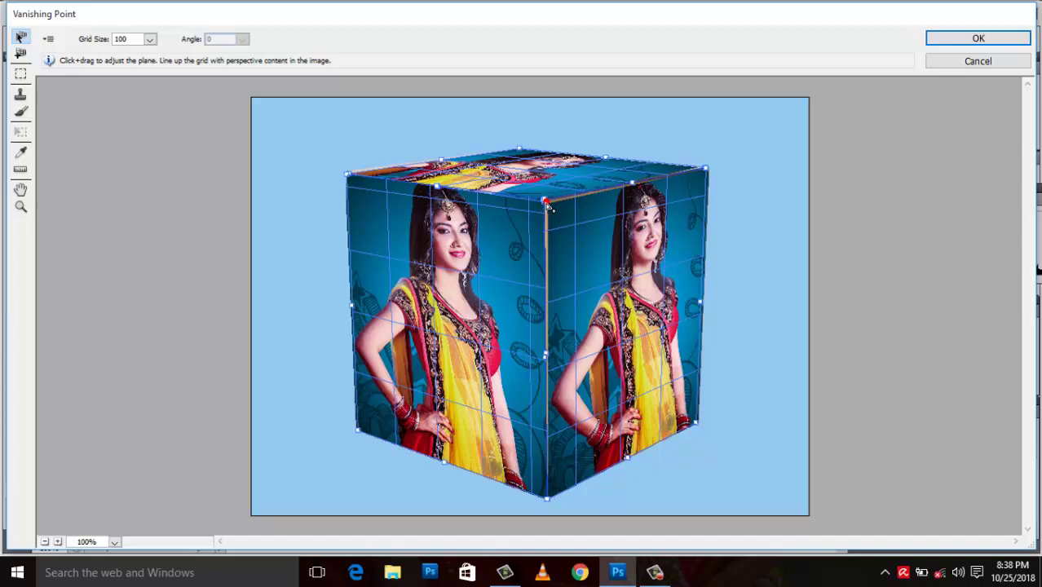
pyautogui.moveTo(549, 206); pyautogui.dragTo(546, 204)
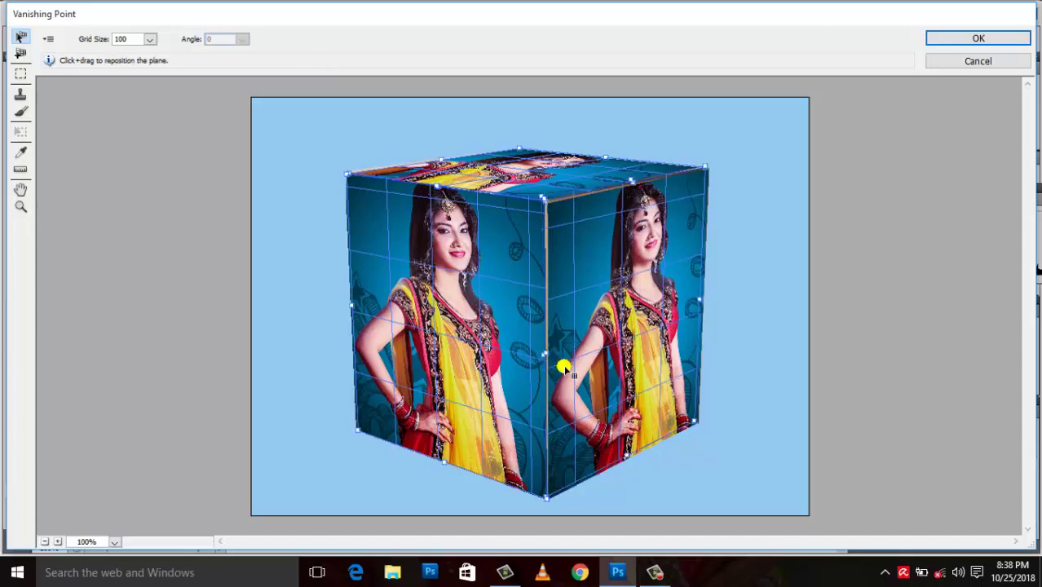
pyautogui.moveTo(699, 424); pyautogui.dragTo(704, 423)
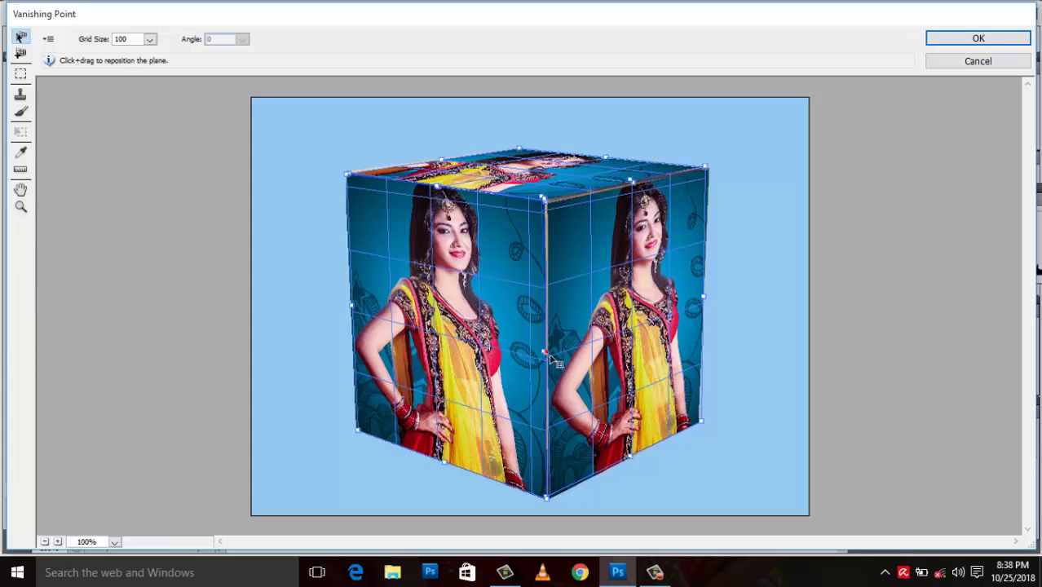
# - Draw and clear a trial marquee selection on the right face, ending with the Stamp tool active
pyautogui.click(20, 78)
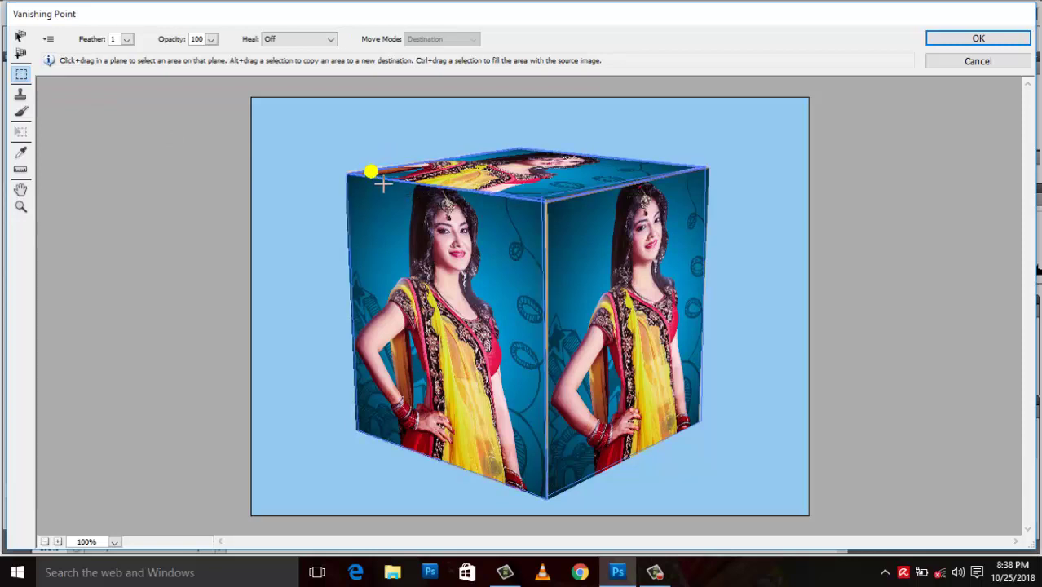
pyautogui.click(555, 209)
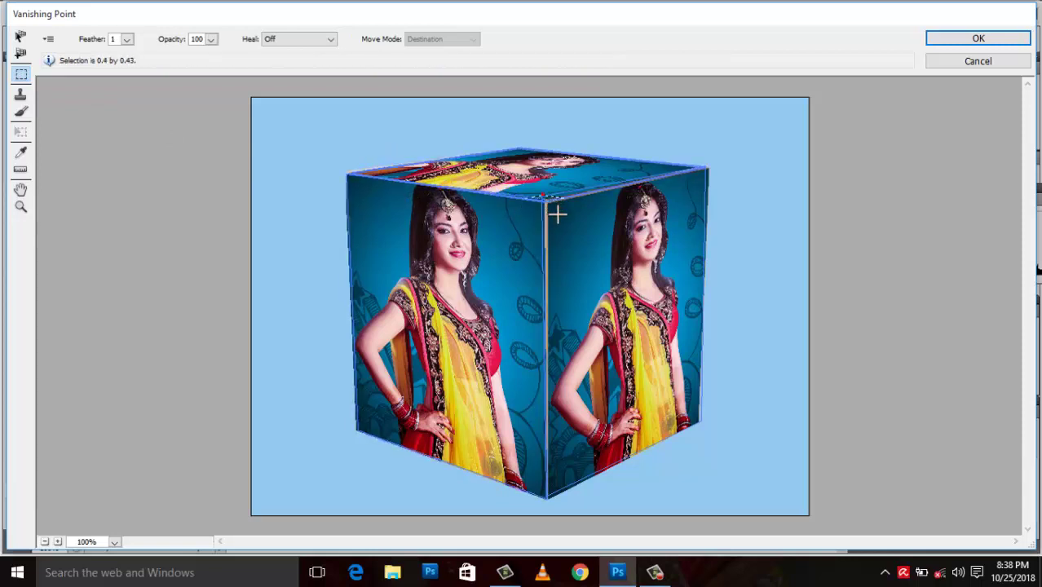
pyautogui.moveTo(558, 211)
pyautogui.mouseDown()
pyautogui.moveTo(576, 214)
pyautogui.moveTo(547, 214)
pyautogui.moveTo(603, 273)
pyautogui.mouseUp()
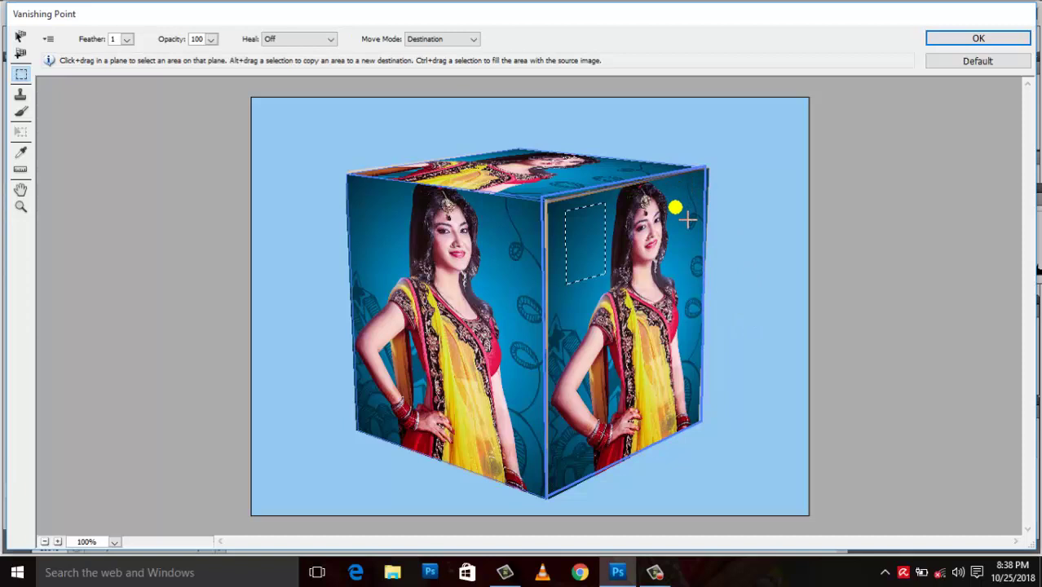
pyautogui.click(676, 209)
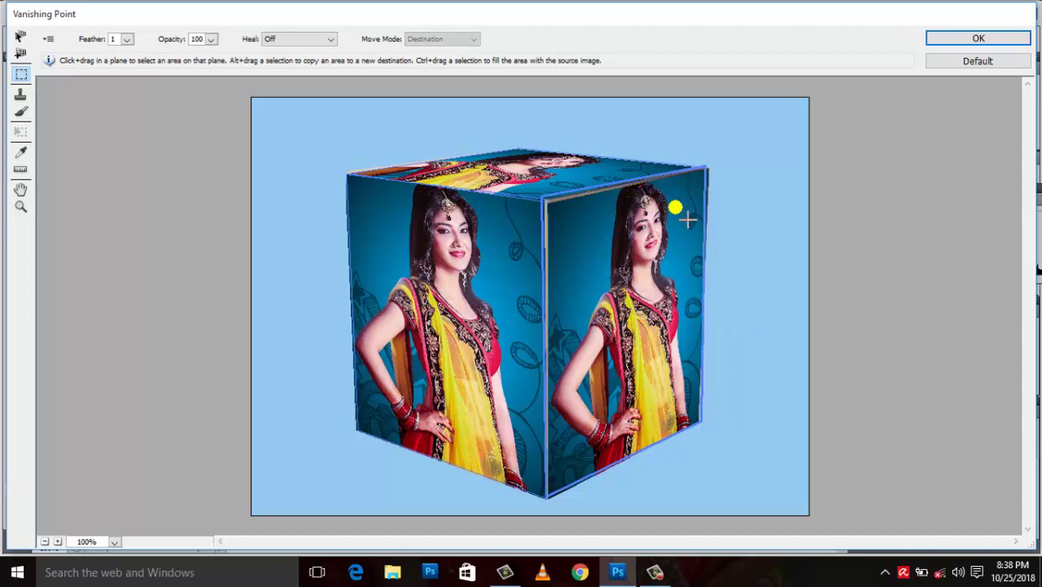
pyautogui.click(21, 94)
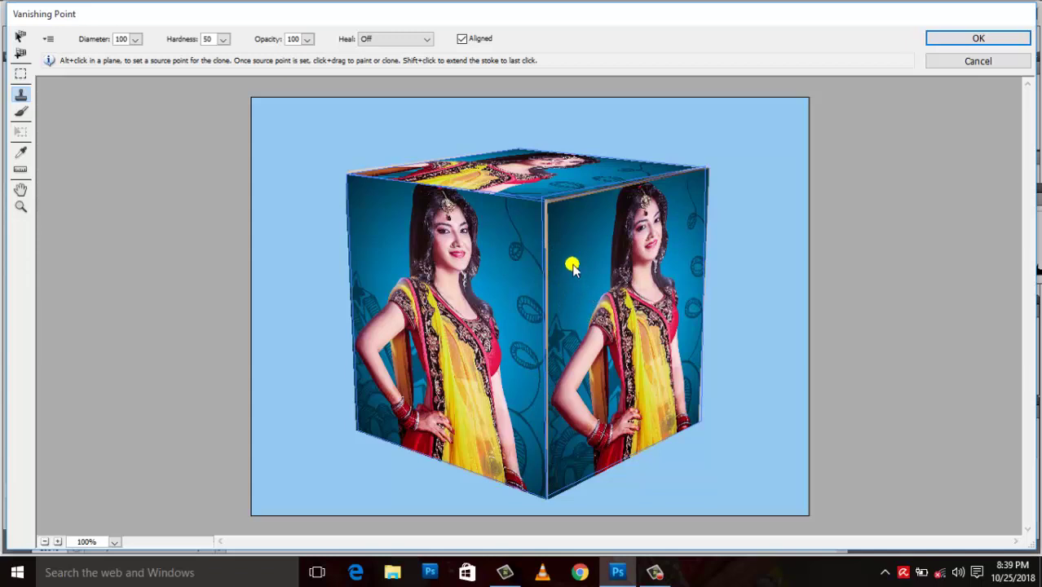
# - Set a clone source and stamp dress patches near the right face's edge
pyautogui.keyDown('alt'); pyautogui.click(572, 264); pyautogui.keyUp('alt')
pyautogui.moveTo(553, 249); pyautogui.dragTo(547, 307)
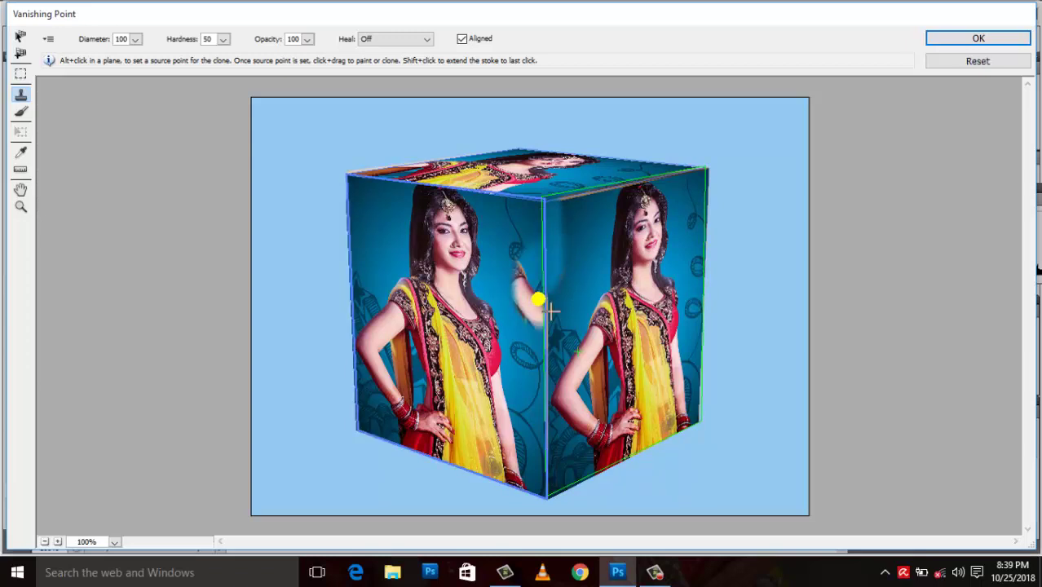
pyautogui.keyDown('alt'); pyautogui.click(551, 311); pyautogui.keyUp('alt')
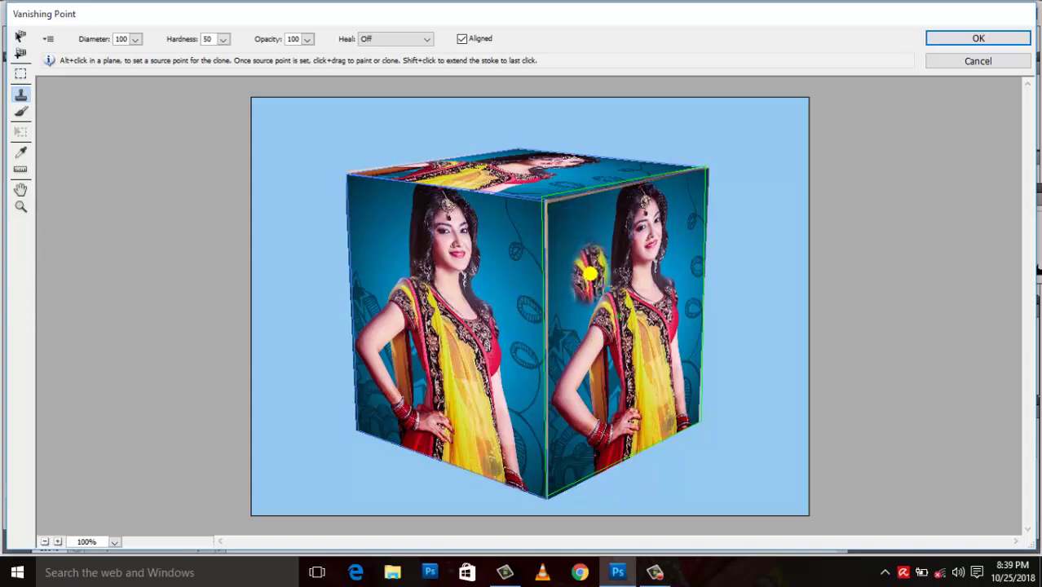
pyautogui.keyDown('alt'); pyautogui.click(590, 275); pyautogui.keyUp('alt')
# - Reclone along the vertical seam from a new source, undoing the smeared strokes
pyautogui.keyDown('alt'); pyautogui.click(570, 229); pyautogui.keyUp('alt')
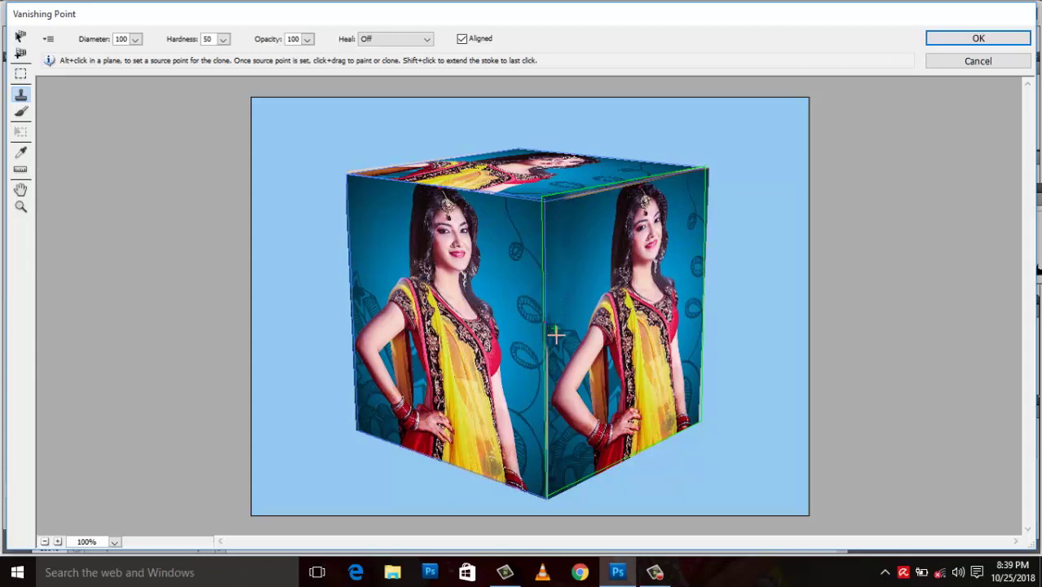
pyautogui.moveTo(544, 359)
pyautogui.mouseDown()
pyautogui.moveTo(545, 386)
pyautogui.moveTo(558, 394)
pyautogui.moveTo(551, 348)
pyautogui.moveTo(562, 449)
pyautogui.moveTo(550, 483)
pyautogui.moveTo(562, 377)
pyautogui.moveTo(575, 377)
pyautogui.moveTo(476, 447)
pyautogui.moveTo(552, 436)
pyautogui.moveTo(551, 446)
pyautogui.moveTo(554, 349)
pyautogui.moveTo(578, 301)
pyautogui.moveTo(559, 349)
pyautogui.moveTo(571, 359)
pyautogui.moveTo(529, 351)
pyautogui.moveTo(546, 351)
pyautogui.moveTo(551, 387)
pyautogui.moveTo(540, 395)
pyautogui.moveTo(551, 469)
pyautogui.mouseUp()
pyautogui.hotkey('ctrl', 'alt', 'z')
pyautogui.moveTo(600, 213)
pyautogui.mouseDown()
pyautogui.moveTo(565, 197)
pyautogui.moveTo(605, 226)
pyautogui.moveTo(672, 237)
pyautogui.moveTo(633, 250)
pyautogui.mouseUp()
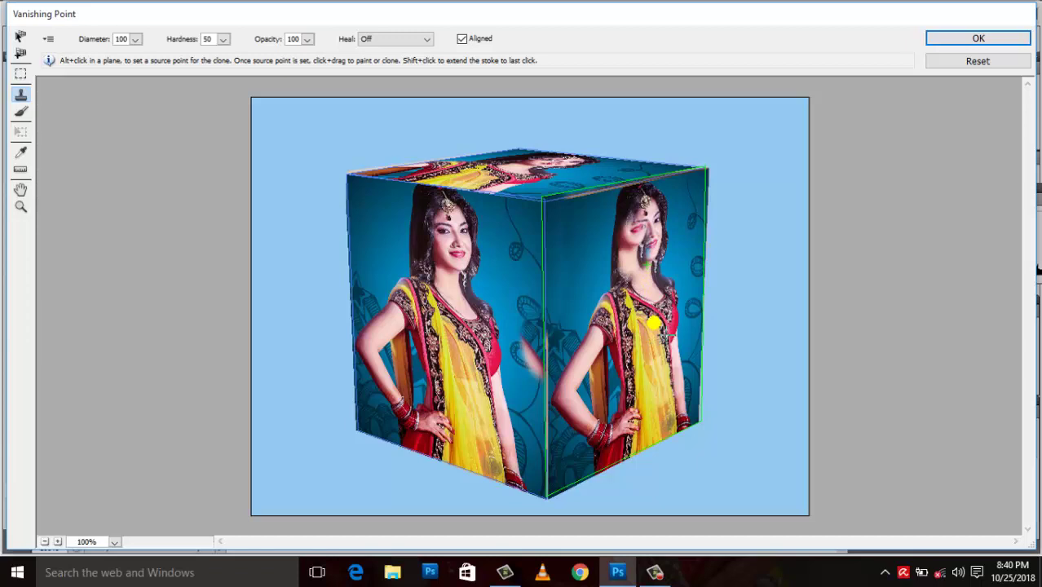
pyautogui.hotkey('ctrl', 'z')
pyautogui.keyDown('alt'); pyautogui.click(664, 335); pyautogui.keyUp('alt')
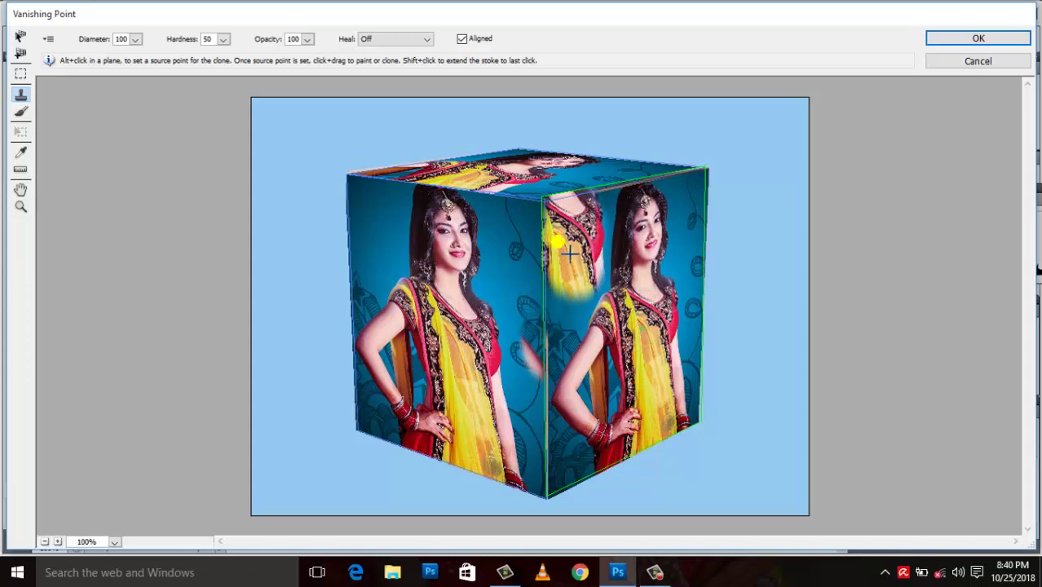
# - Reselect and nudge the right plane, then clone clean blue over the yellow smudge
pyautogui.click(20, 37)
pyautogui.click(580, 236)
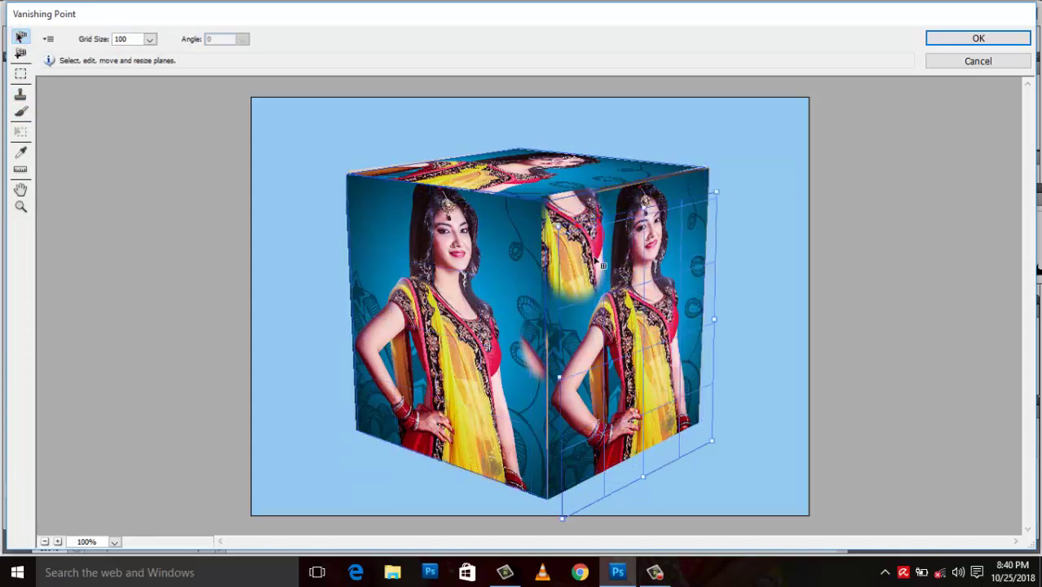
pyautogui.moveTo(580, 236); pyautogui.dragTo(576, 231)
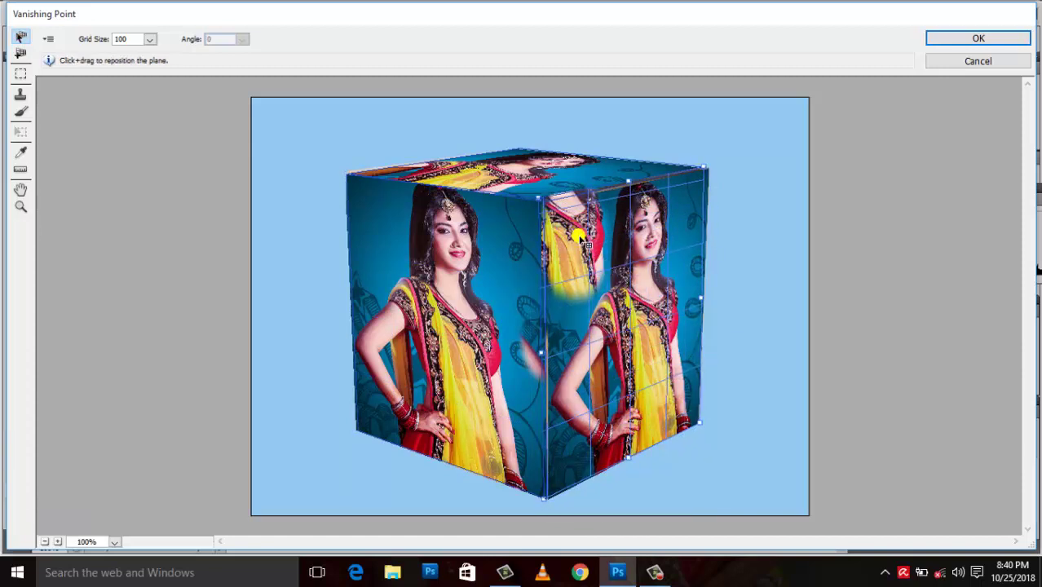
pyautogui.press('t')
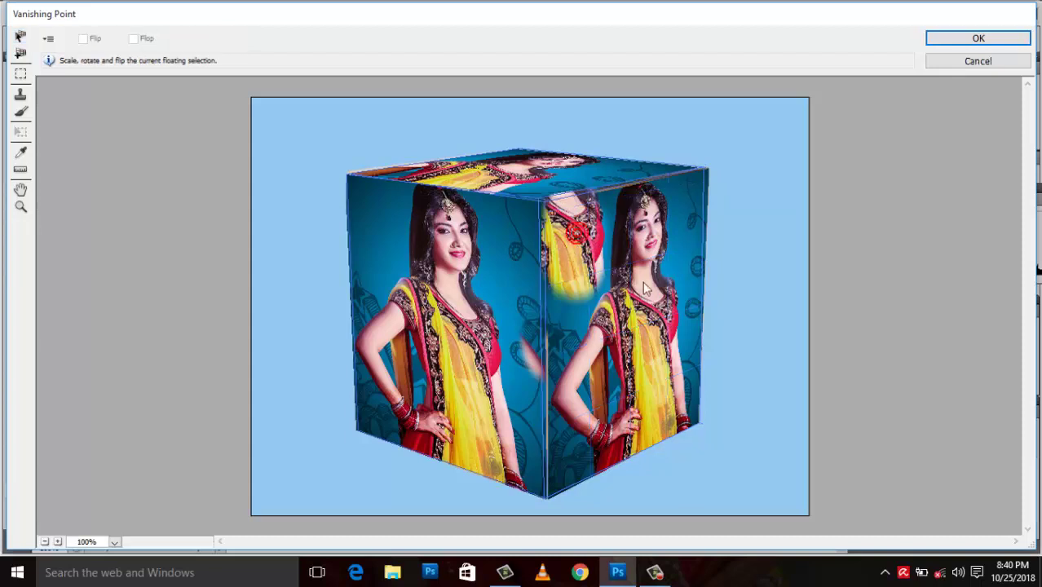
pyautogui.click(20, 97)
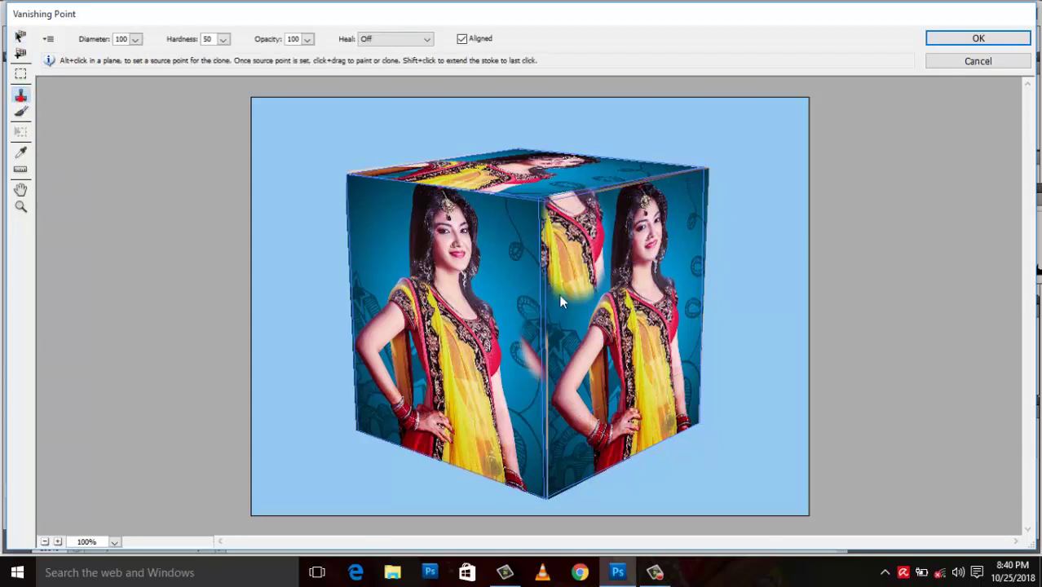
pyautogui.keyDown('alt'); pyautogui.click(545, 280); pyautogui.keyUp('alt')
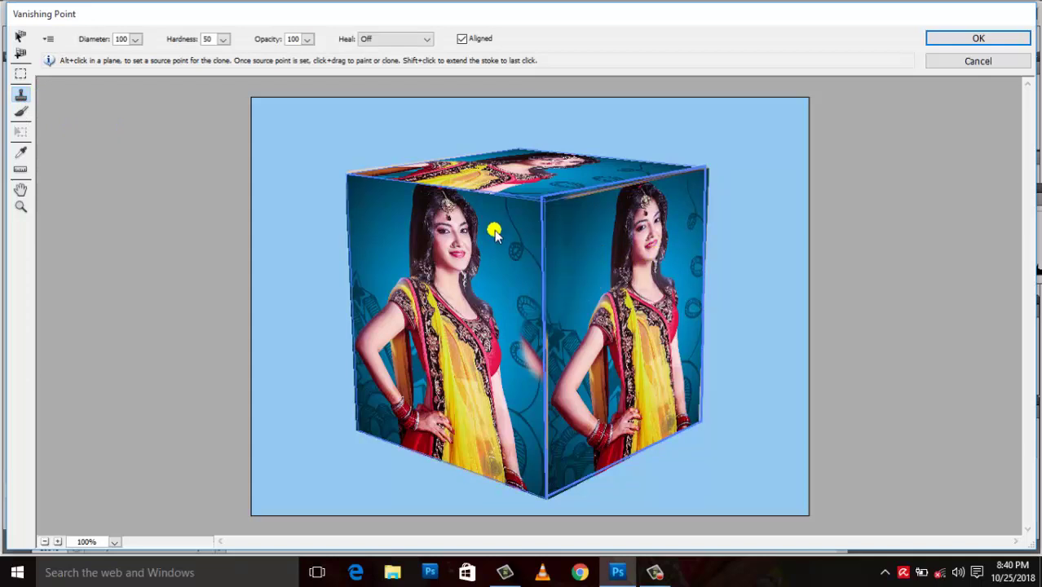
# - Paint trial red strokes on the right face, undo them, and switch to the Eyedropper
pyautogui.click(22, 112)
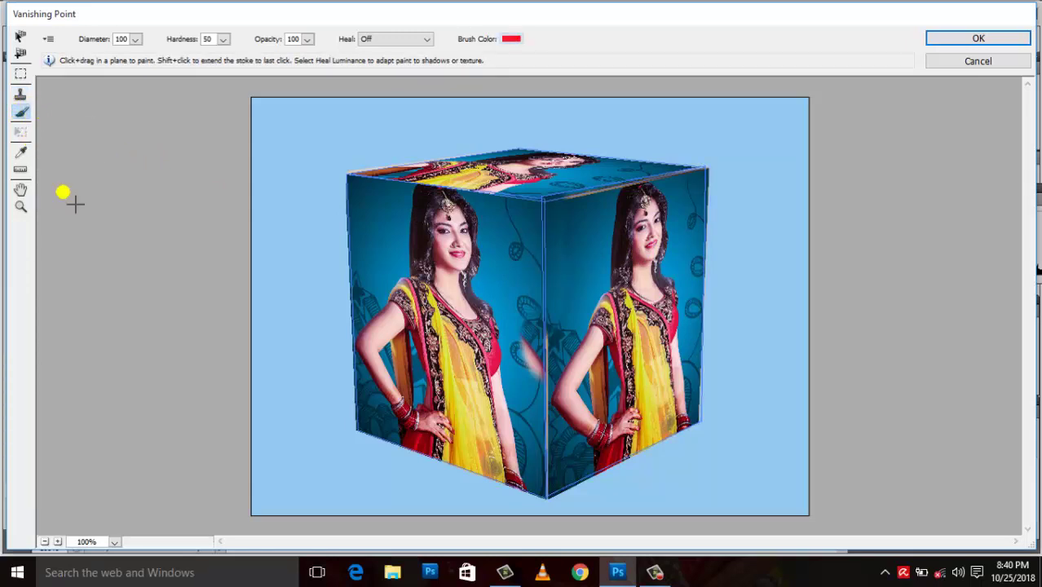
pyautogui.moveTo(604, 254)
pyautogui.mouseDown()
pyautogui.moveTo(565, 257)
pyautogui.moveTo(556, 207)
pyautogui.moveTo(381, 189)
pyautogui.moveTo(548, 217)
pyautogui.moveTo(556, 466)
pyautogui.moveTo(563, 486)
pyautogui.moveTo(624, 469)
pyautogui.moveTo(517, 266)
pyautogui.moveTo(658, 275)
pyautogui.moveTo(586, 344)
pyautogui.moveTo(524, 301)
pyautogui.mouseUp()
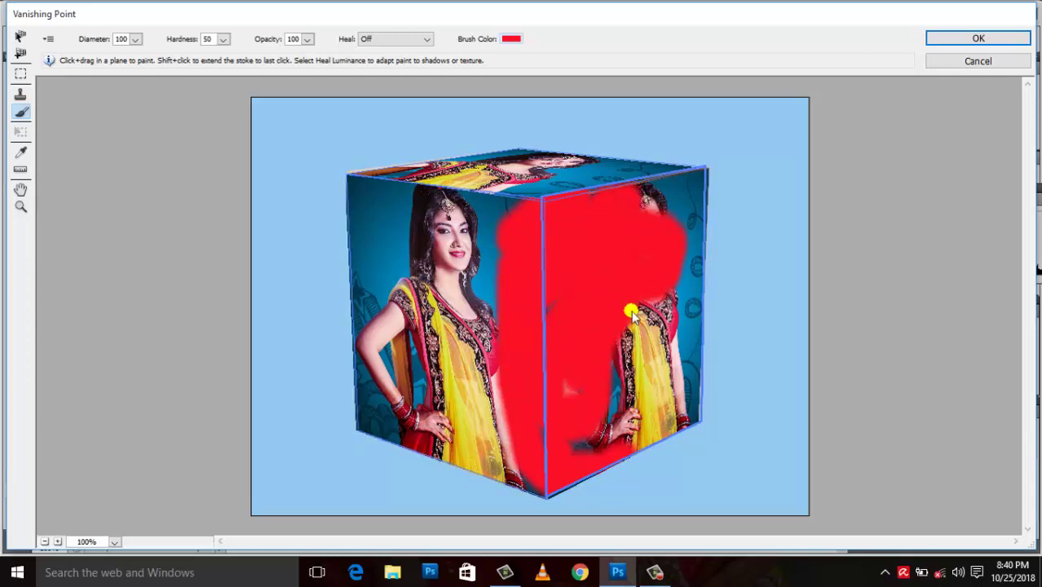
pyautogui.hotkey('ctrl', 'alt', 'z')
pyautogui.hotkey('ctrl', 'alt', 'z')
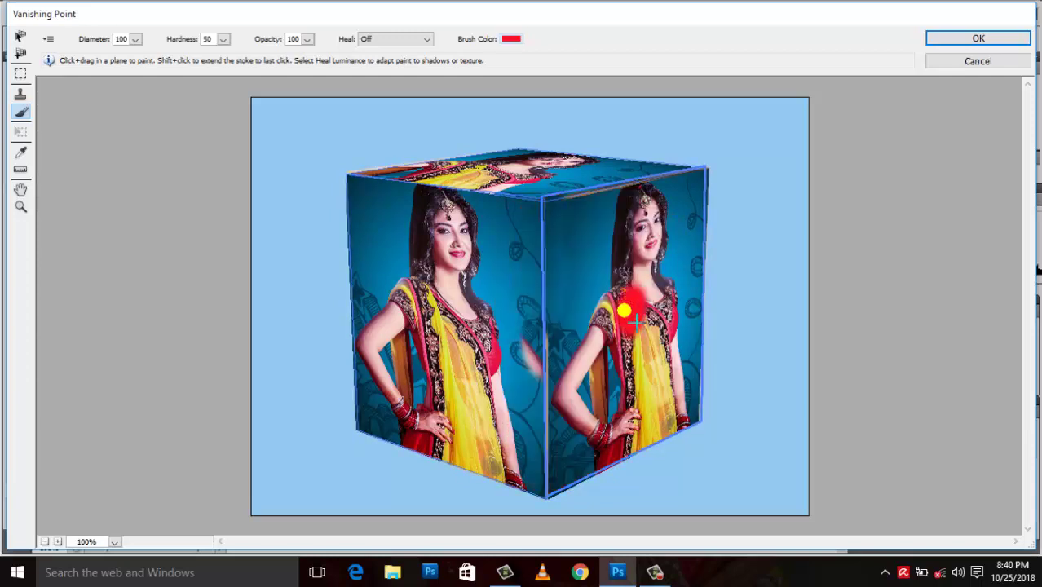
pyautogui.click(561, 375)
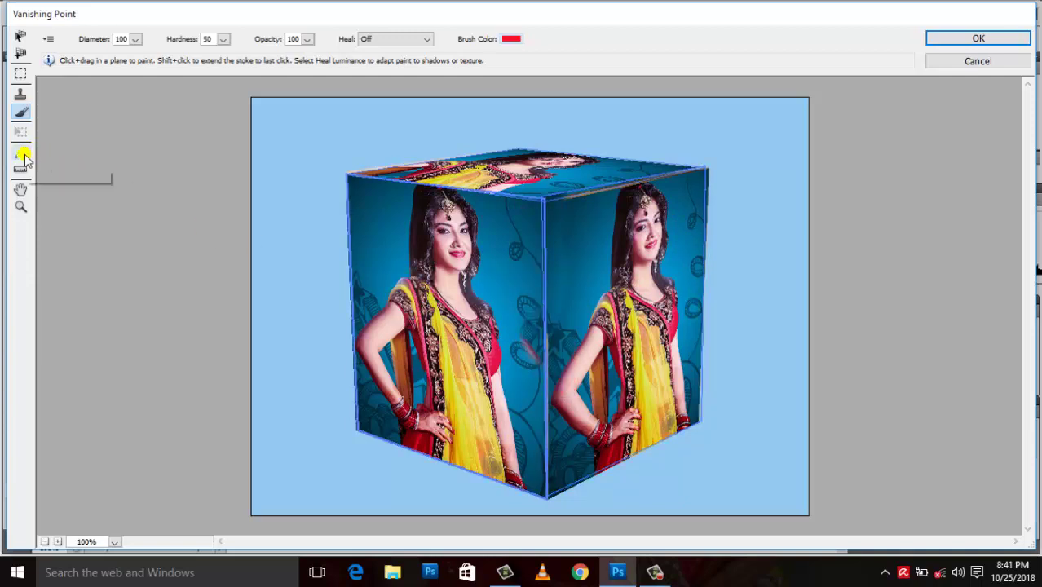
pyautogui.click(22, 155)
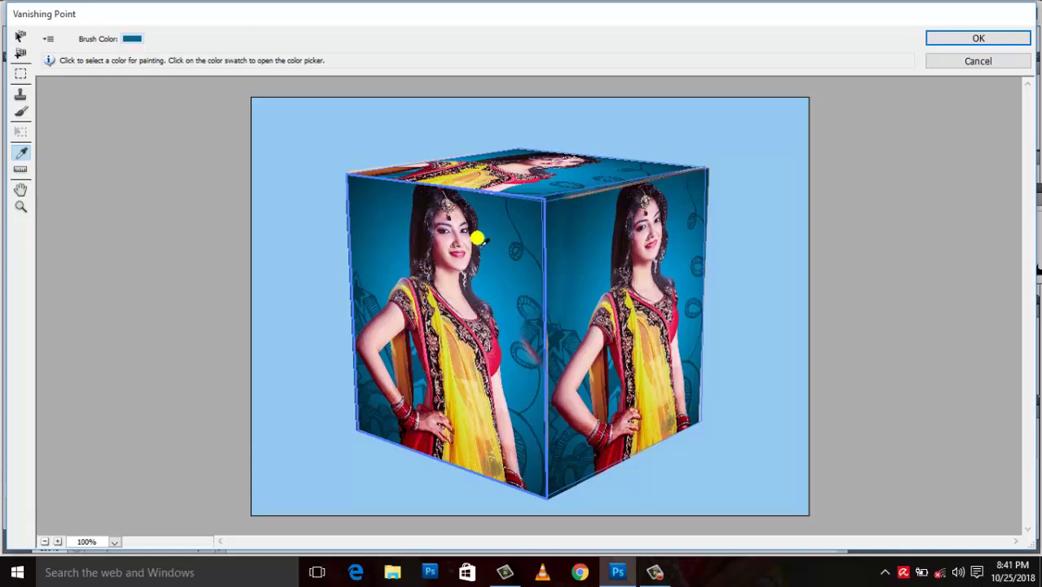
# - Sample the cube's dark blue and paint it along the central seam and top edge at diameter 40
pyautogui.moveTo(477, 238); pyautogui.dragTo(465, 226)
pyautogui.click(21, 114)
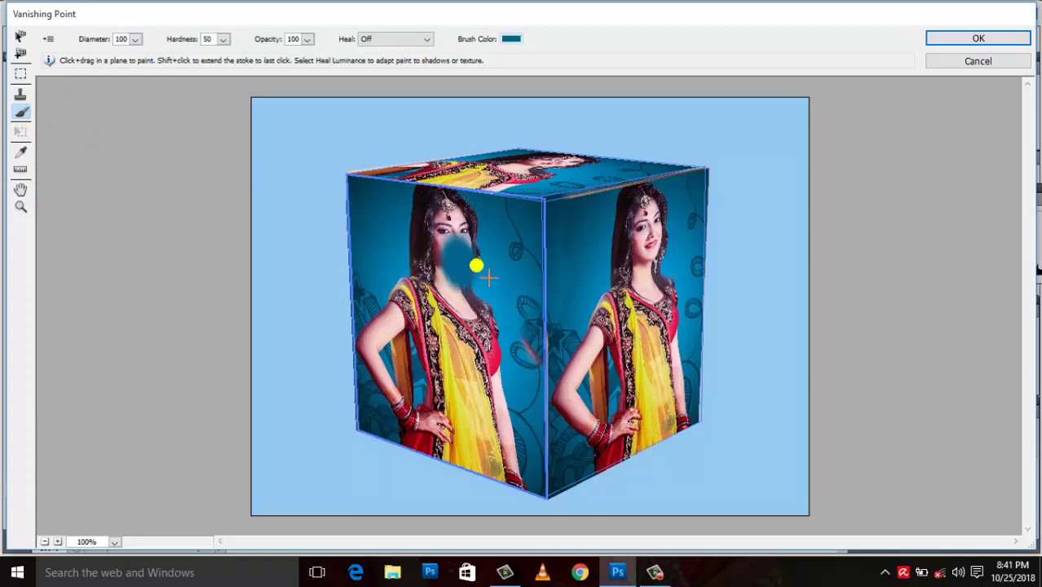
pyautogui.moveTo(544, 230)
pyautogui.mouseDown()
pyautogui.moveTo(549, 414)
pyautogui.moveTo(555, 393)
pyautogui.moveTo(586, 514)
pyautogui.moveTo(570, 507)
pyautogui.mouseUp()
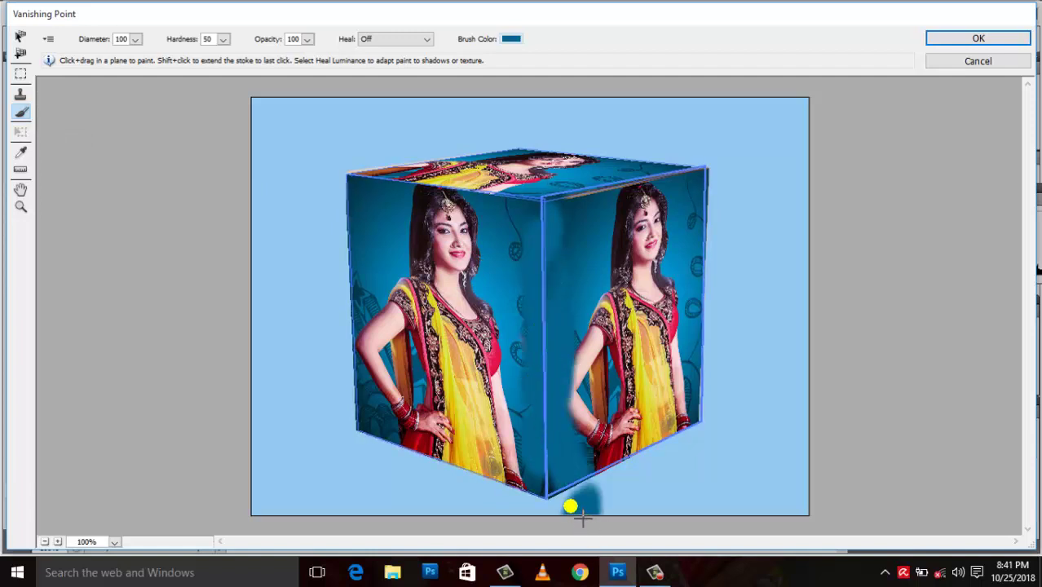
pyautogui.hotkey('ctrl', 'z')
pyautogui.hotkey('ctrl', 'z')
pyautogui.hotkey('ctrl', 'z')
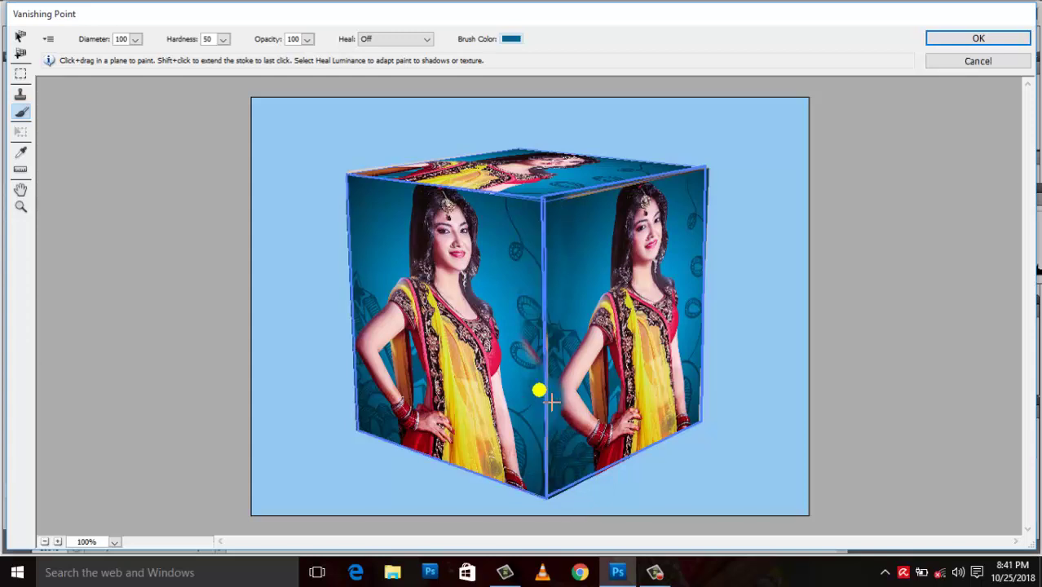
pyautogui.hotkey('ctrl', 'z')
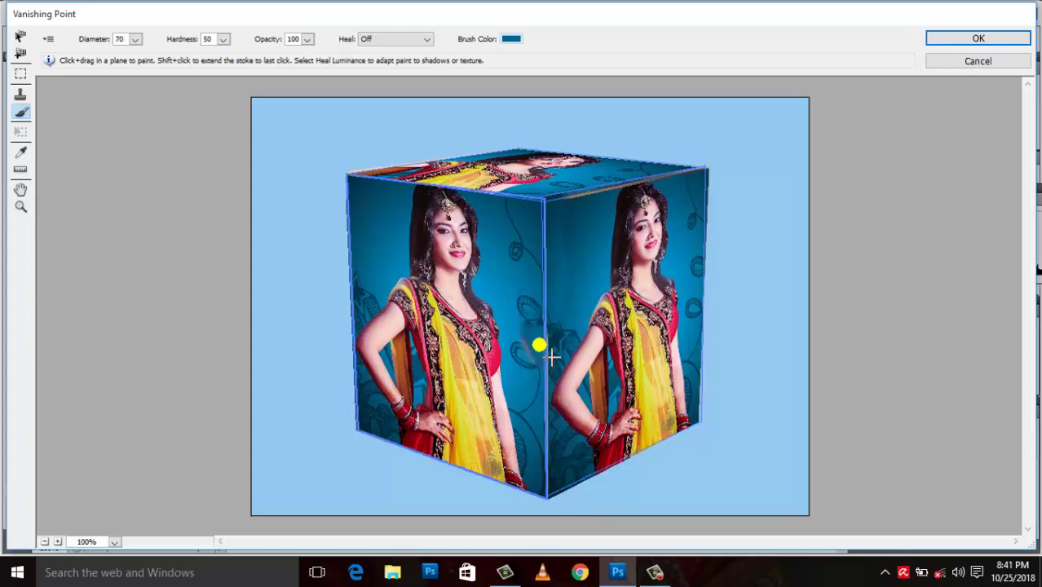
pyautogui.moveTo(551, 352)
pyautogui.mouseDown()
pyautogui.moveTo(553, 341)
pyautogui.moveTo(552, 493)
pyautogui.moveTo(561, 478)
pyautogui.moveTo(535, 332)
pyautogui.moveTo(545, 353)
pyautogui.moveTo(559, 326)
pyautogui.mouseUp()
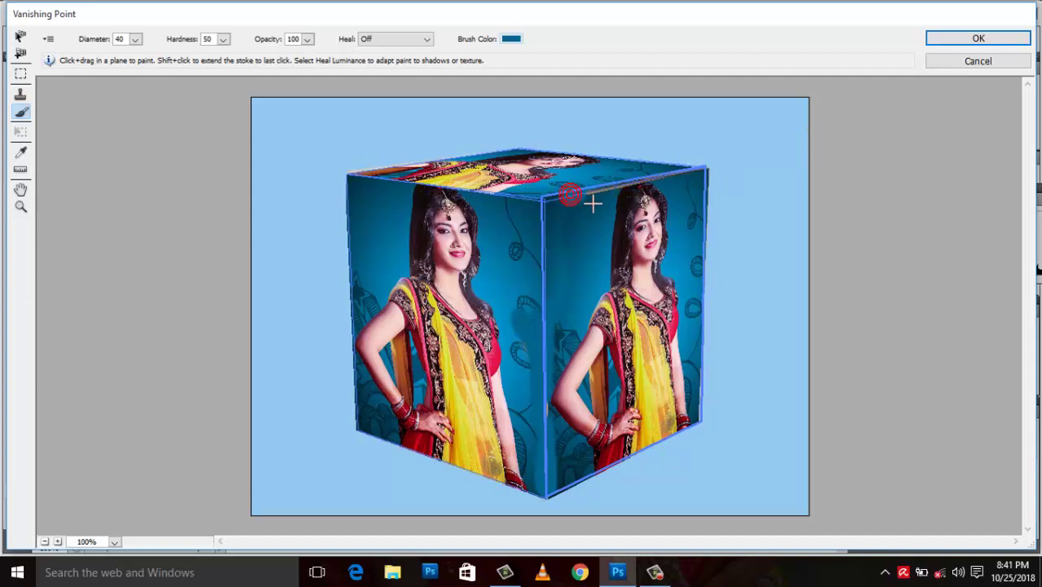
pyautogui.moveTo(592, 204); pyautogui.dragTo(605, 200)
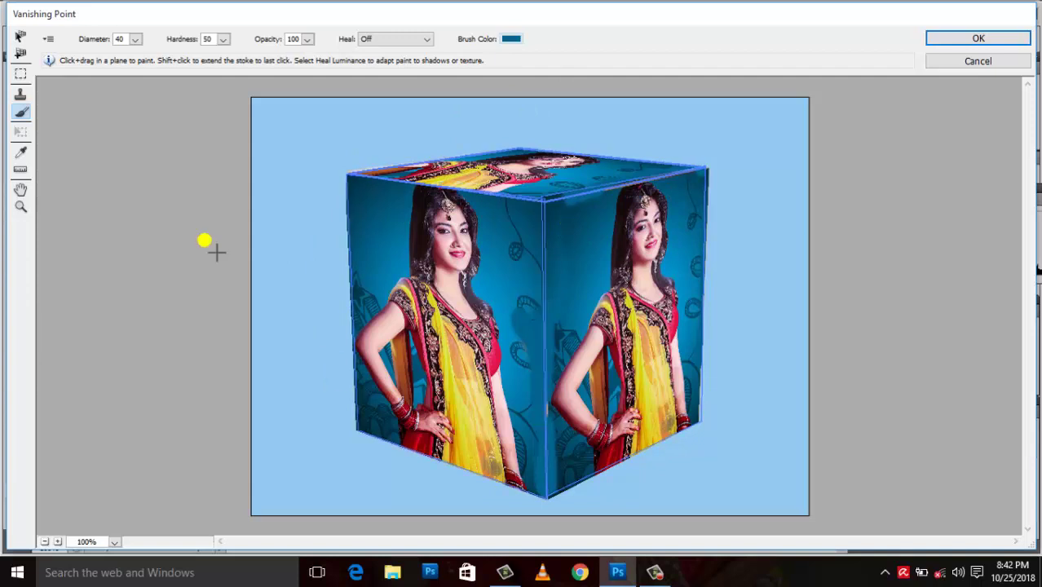
# - Select the cube's face planes with the Measure tool and measure down the right face
pyautogui.click(22, 170)
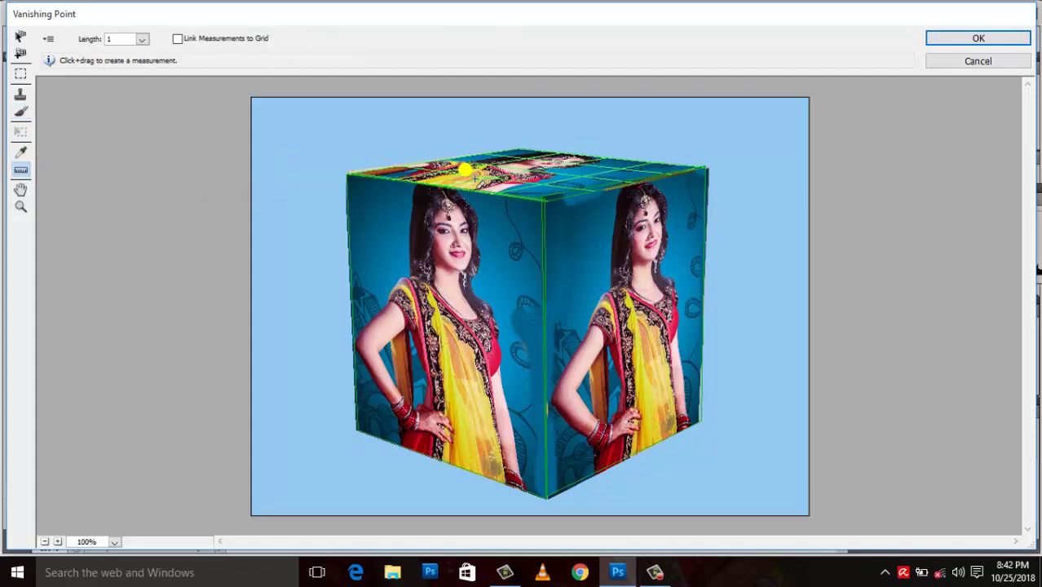
pyautogui.click(495, 209)
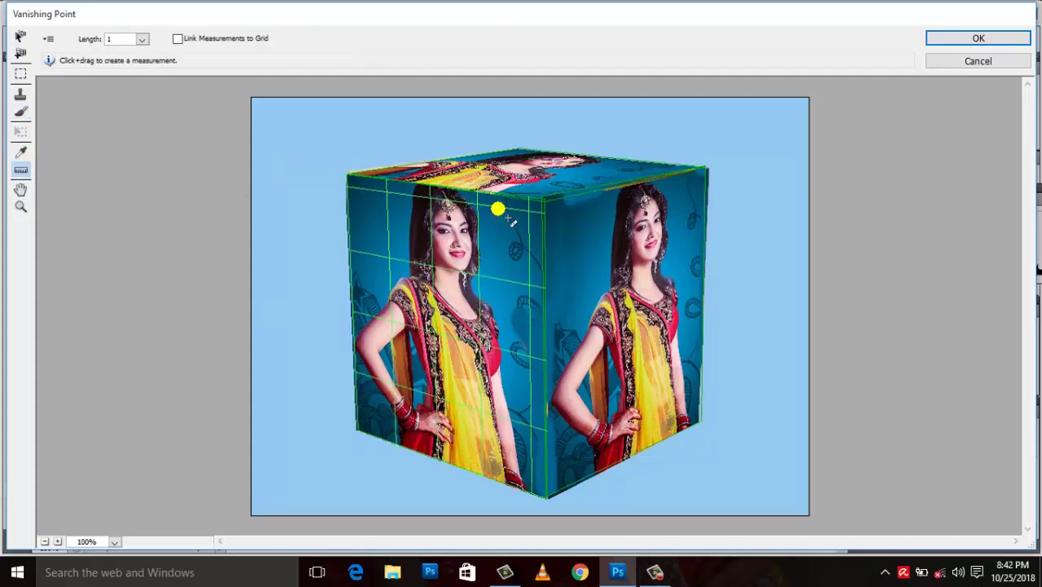
pyautogui.click(563, 222)
pyautogui.click(534, 224)
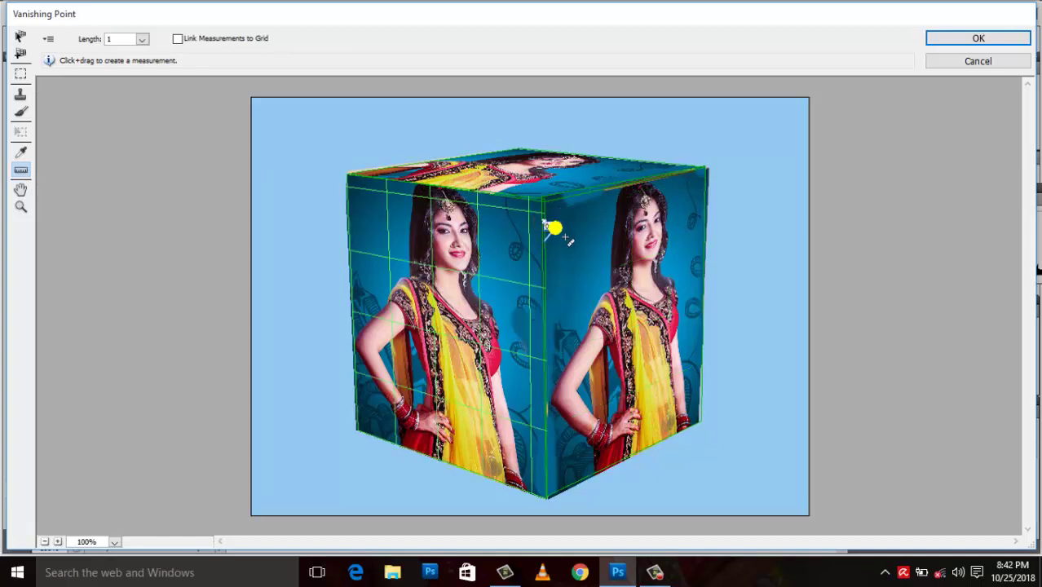
pyautogui.click(554, 228)
pyautogui.click(532, 223)
pyautogui.moveTo(544, 206); pyautogui.dragTo(600, 252)
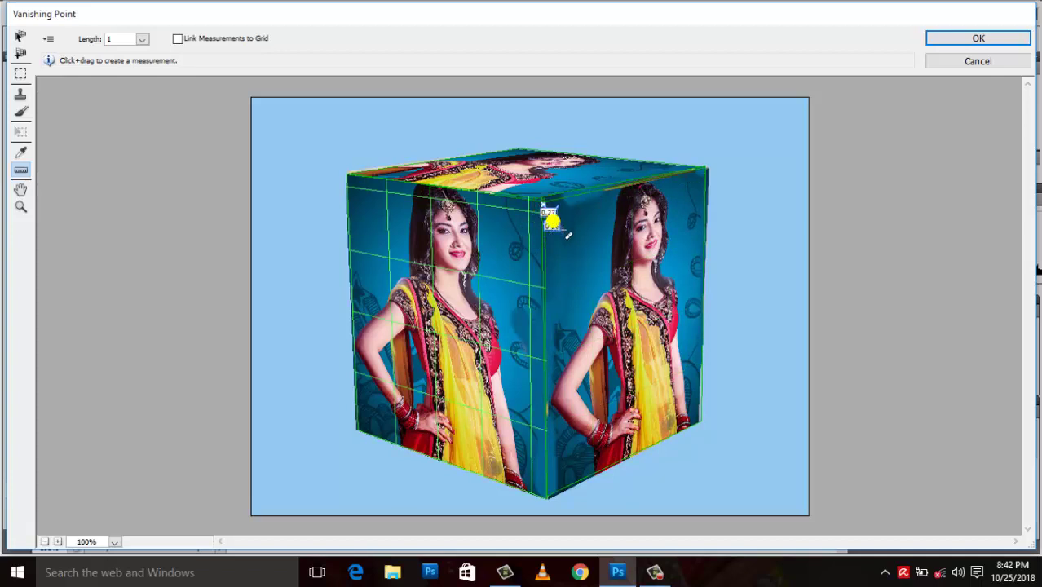
# - Delete the 1.11 trial measurement, then switch to the Hand and Zoom tools
pyautogui.click(597, 270)
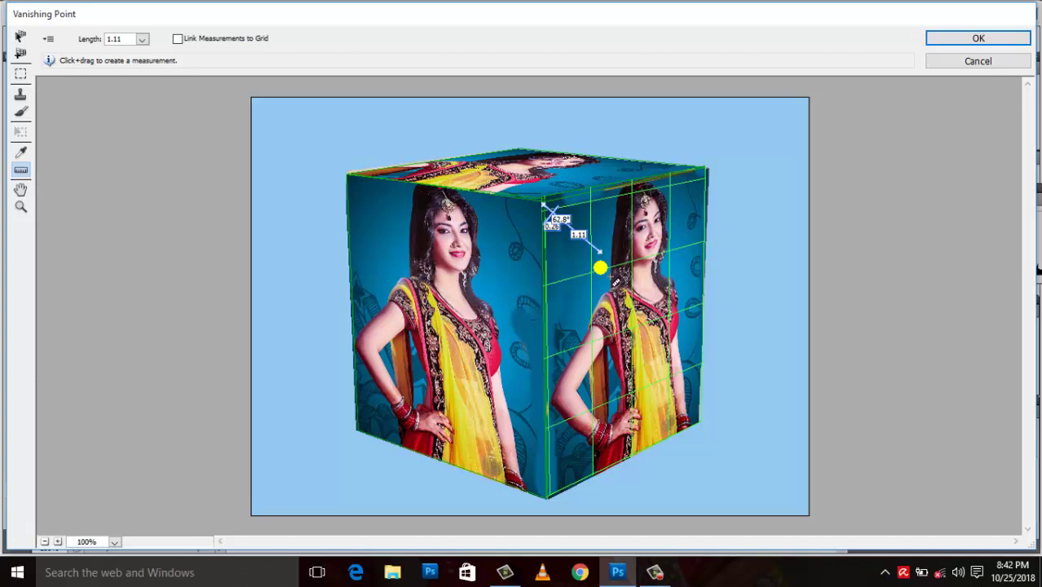
pyautogui.press('alt')
pyautogui.press('Delete')
pyautogui.click(20, 193)
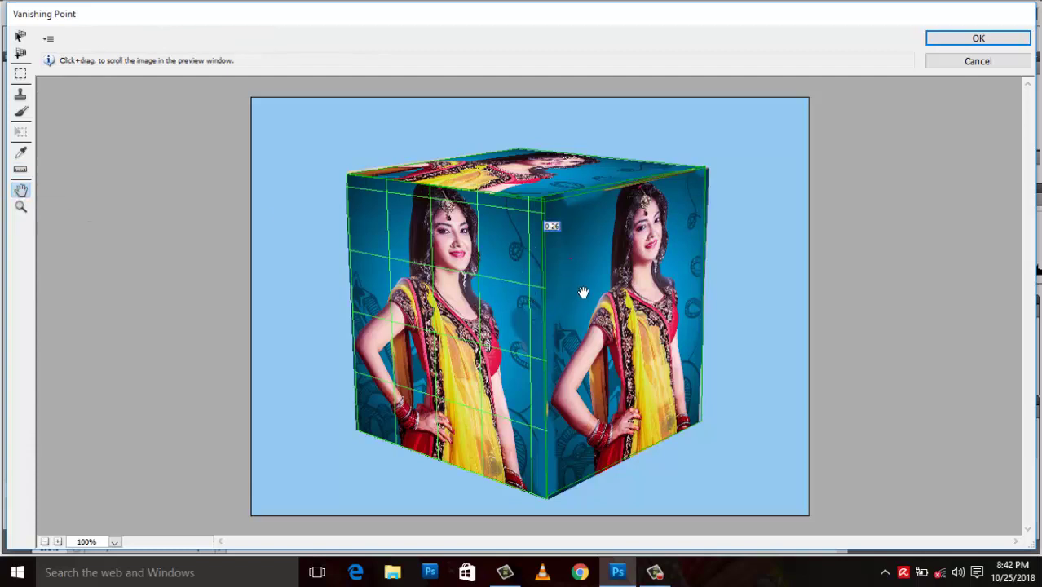
pyautogui.click(20, 207)
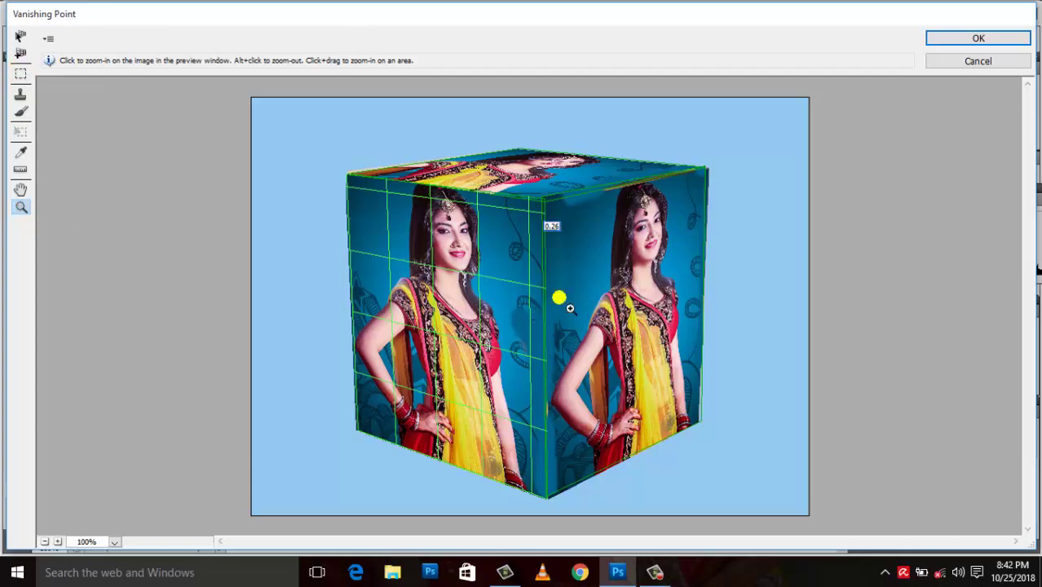
# - Commit the Vanishing Point edits so the photo-wrapped cube renders onto Layer 1 of Invisible-Box.gif
pyautogui.click(1020, 37)
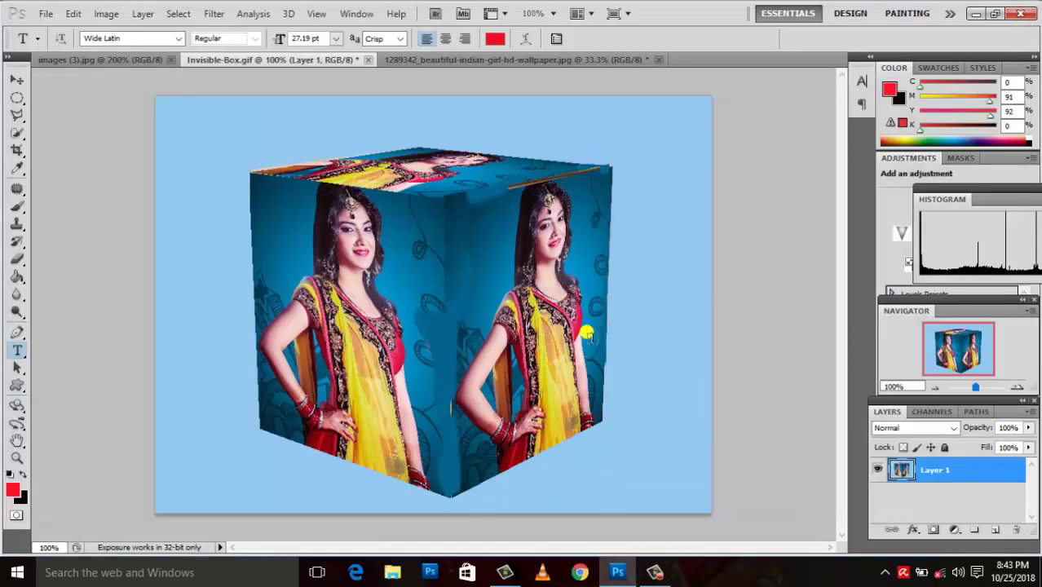